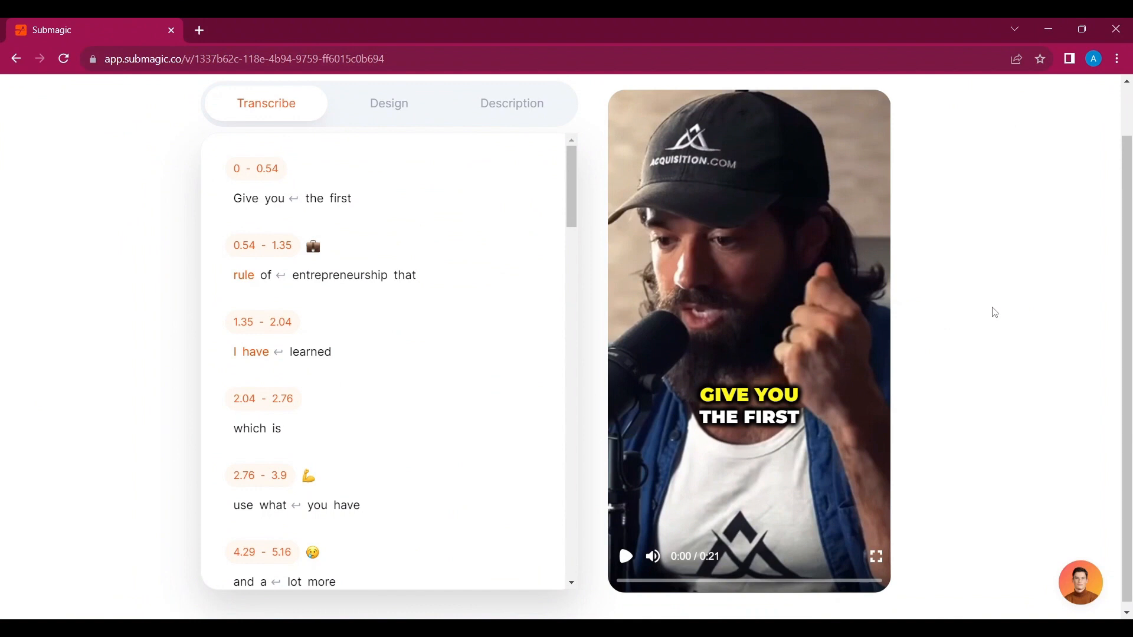
Step: Play the captioned video and review the transcript lines from start to end
click(626, 557)
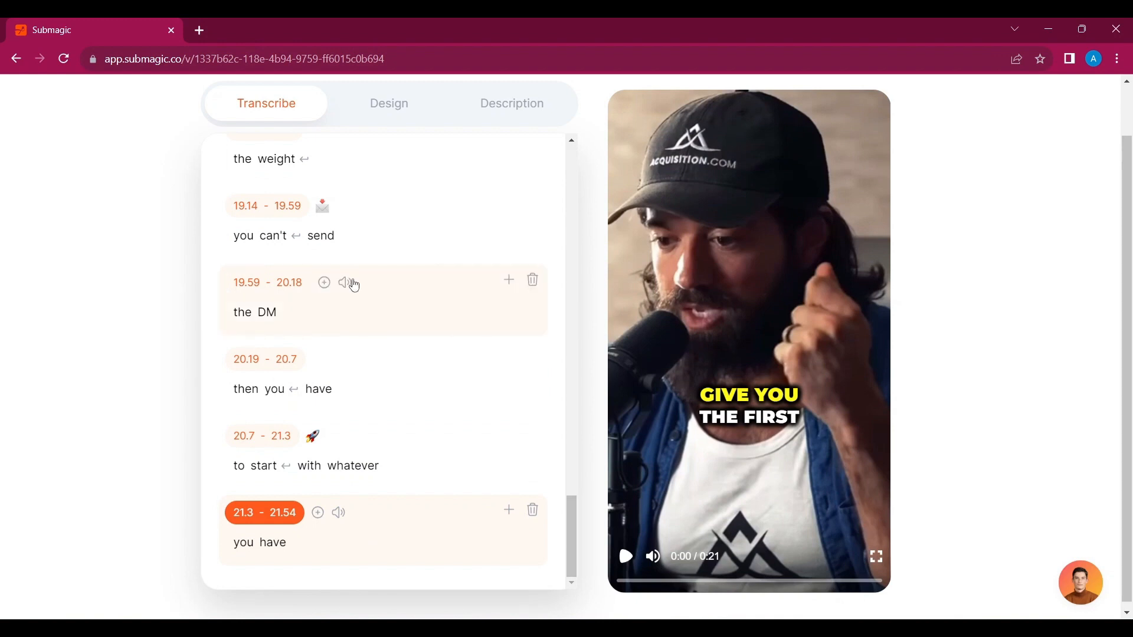
scroll(354, 285, up, 20)
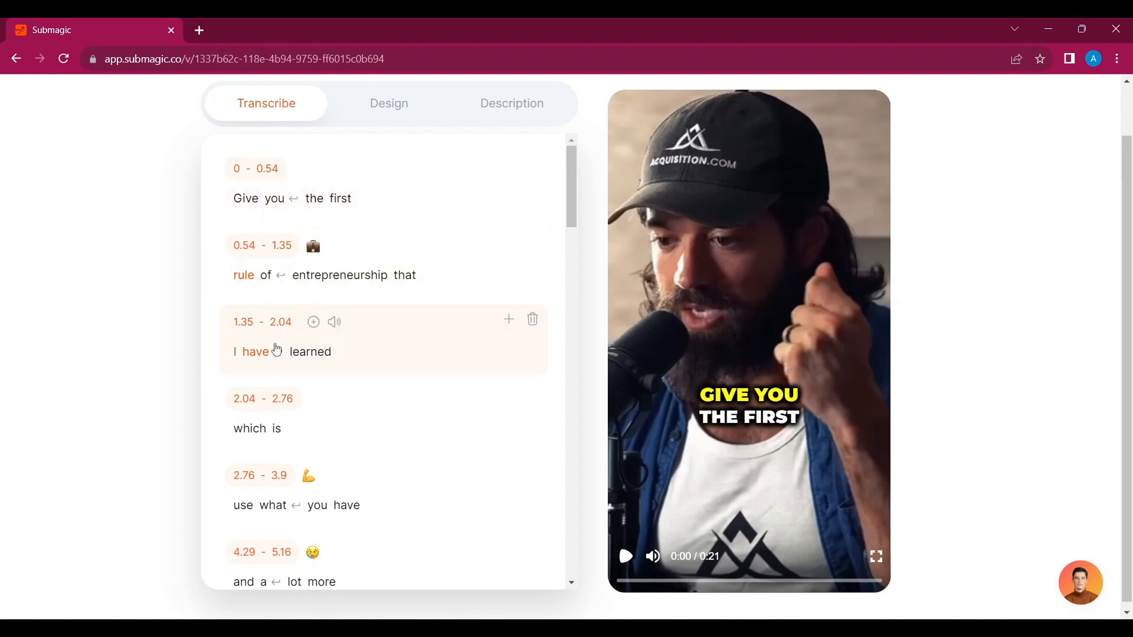
Step: In the 12.84 - 13.38 caption, change the word "you'll" to "you will"
scroll(273, 348, down, 15)
click(250, 330)
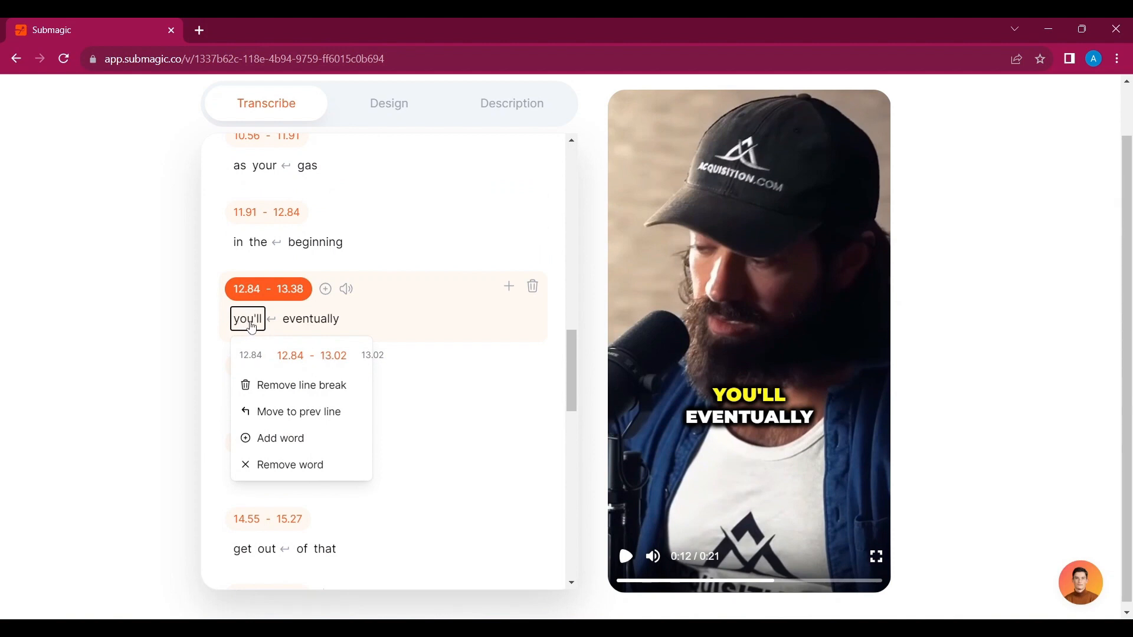
key(BackSpace)
key(BackSpace)
key(BackSpace)
text(will)
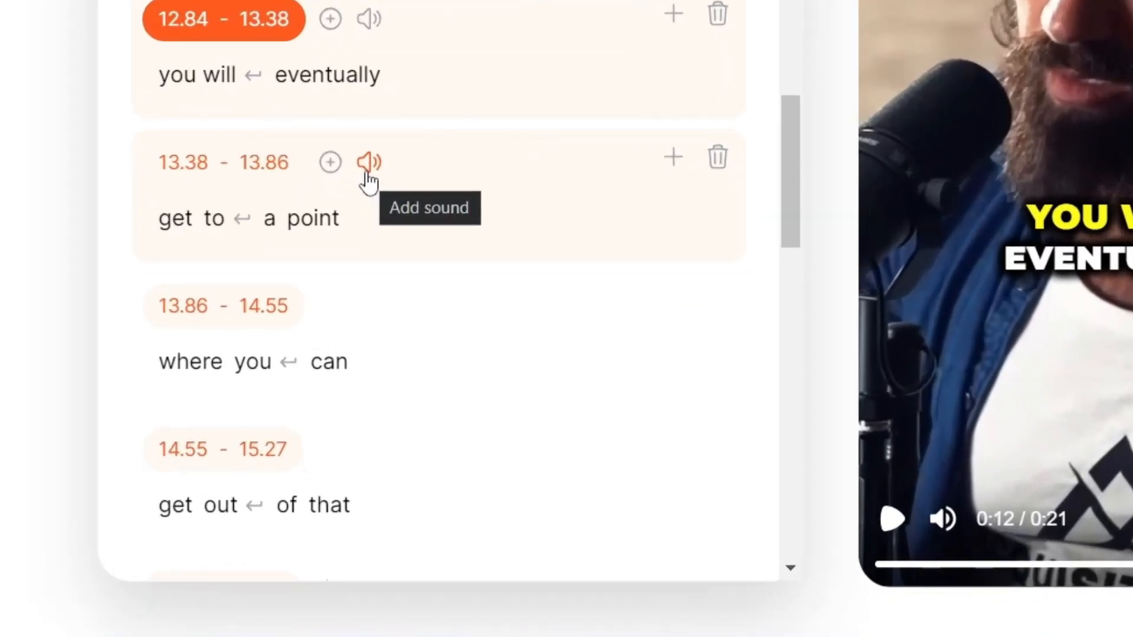
Step: Audition the Camera, Click, Ding and Whoosh sound effects on the "get to a point" caption
click(367, 177)
click(425, 220)
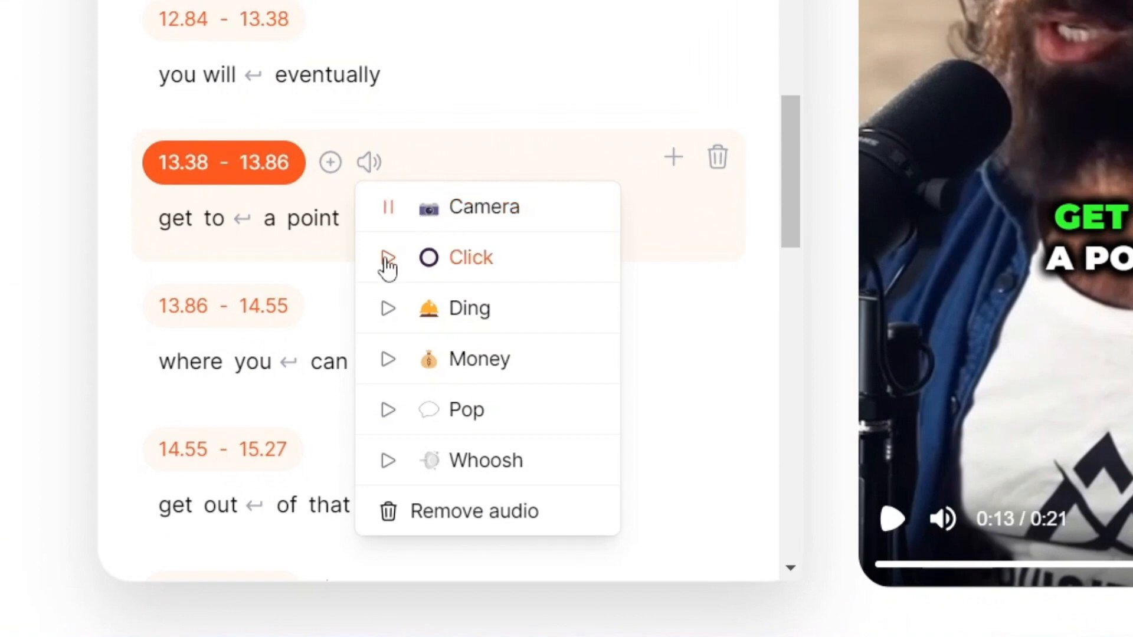
click(387, 260)
click(386, 308)
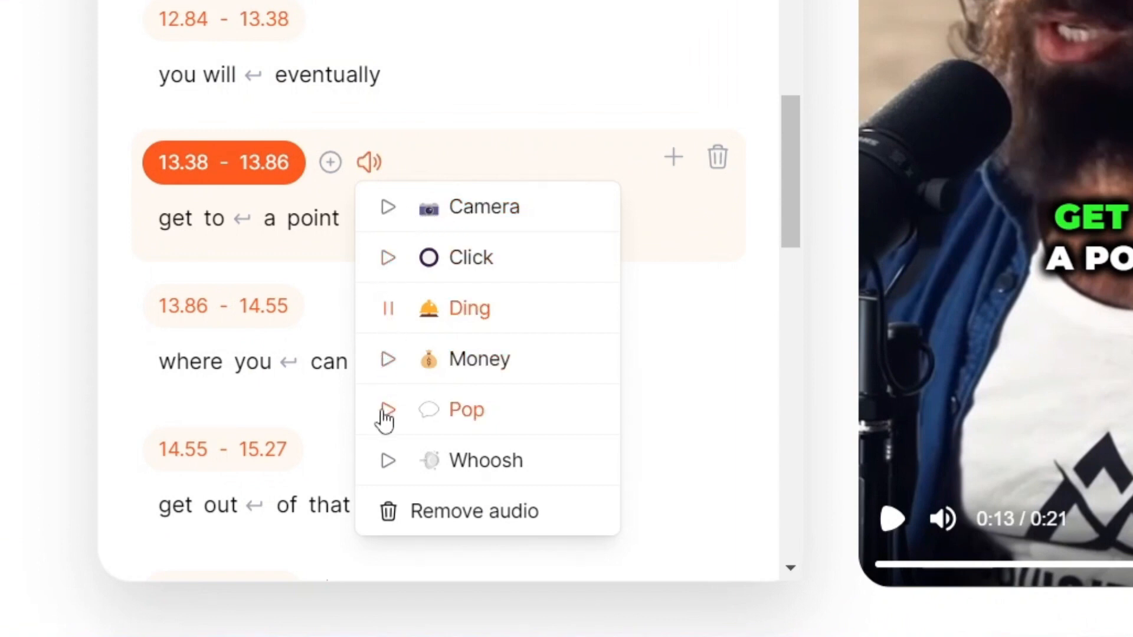
click(387, 460)
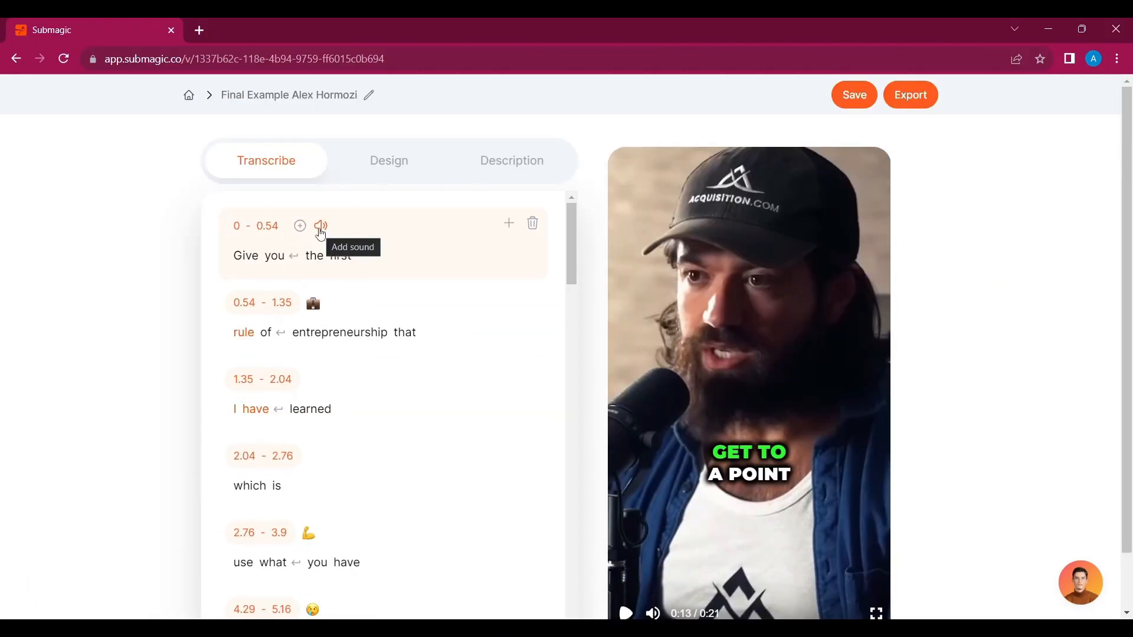
Step: Add the Ding sound to the opening caption "Give you the first" and play the start of the video
click(320, 230)
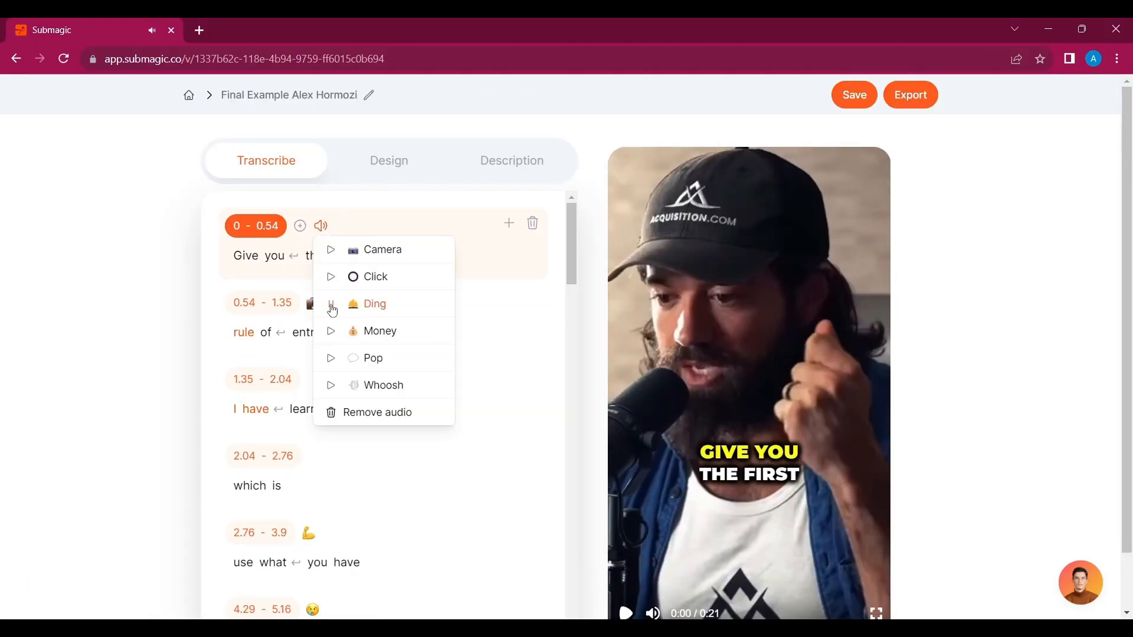
click(372, 310)
scroll(633, 540, down, 2)
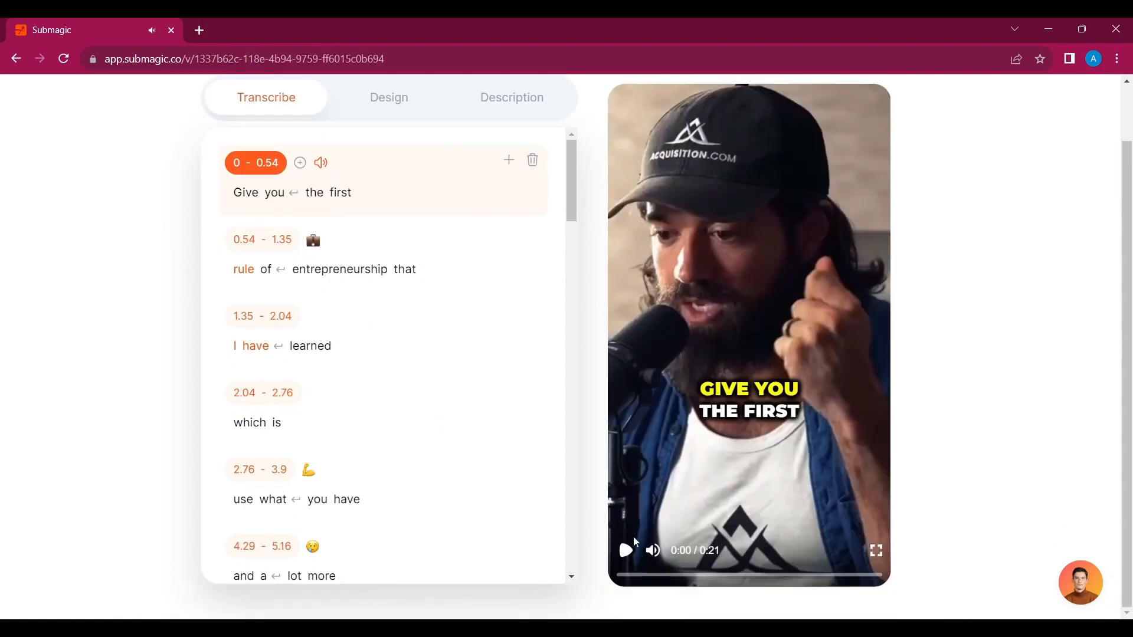
click(626, 552)
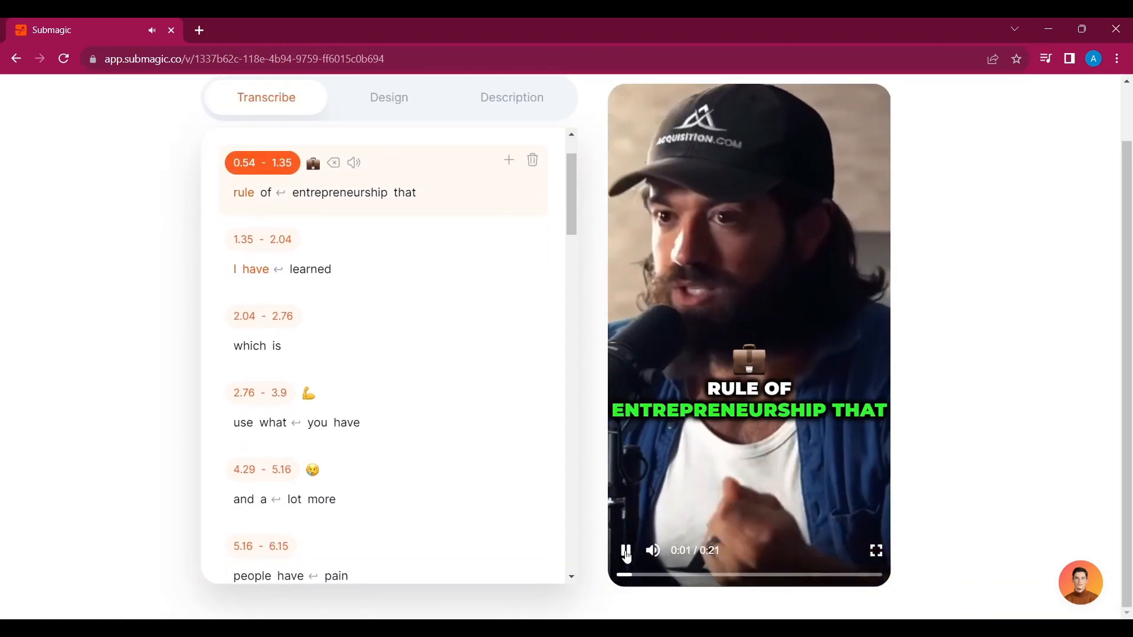
click(626, 552)
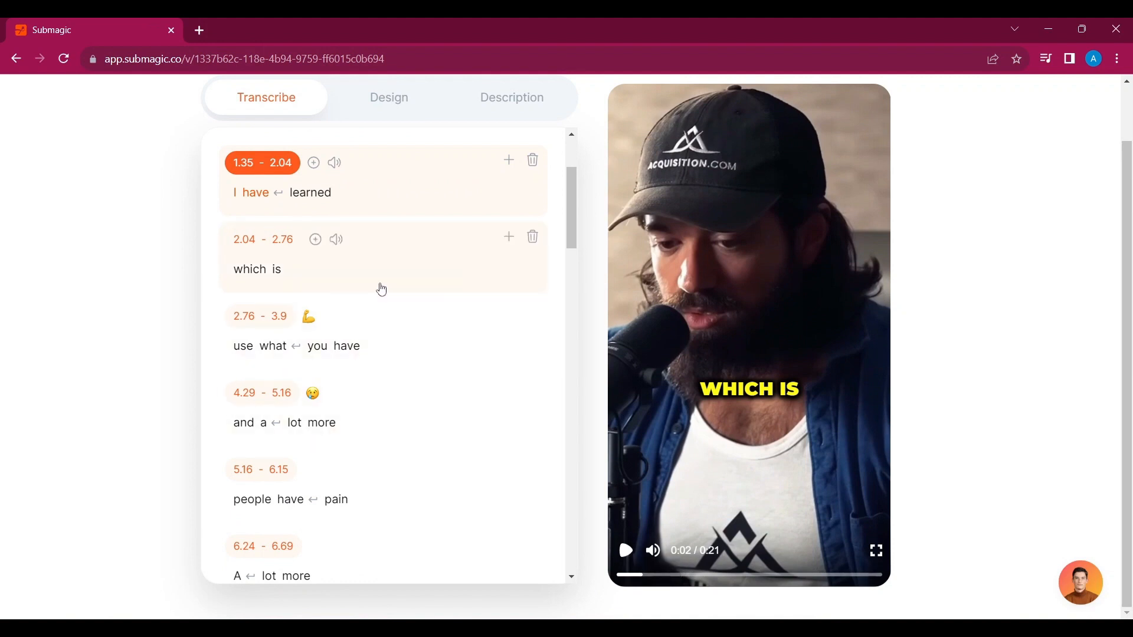
Step: Try out the David, Devin, Beast, Ali and Iman caption themes on the video
click(514, 164)
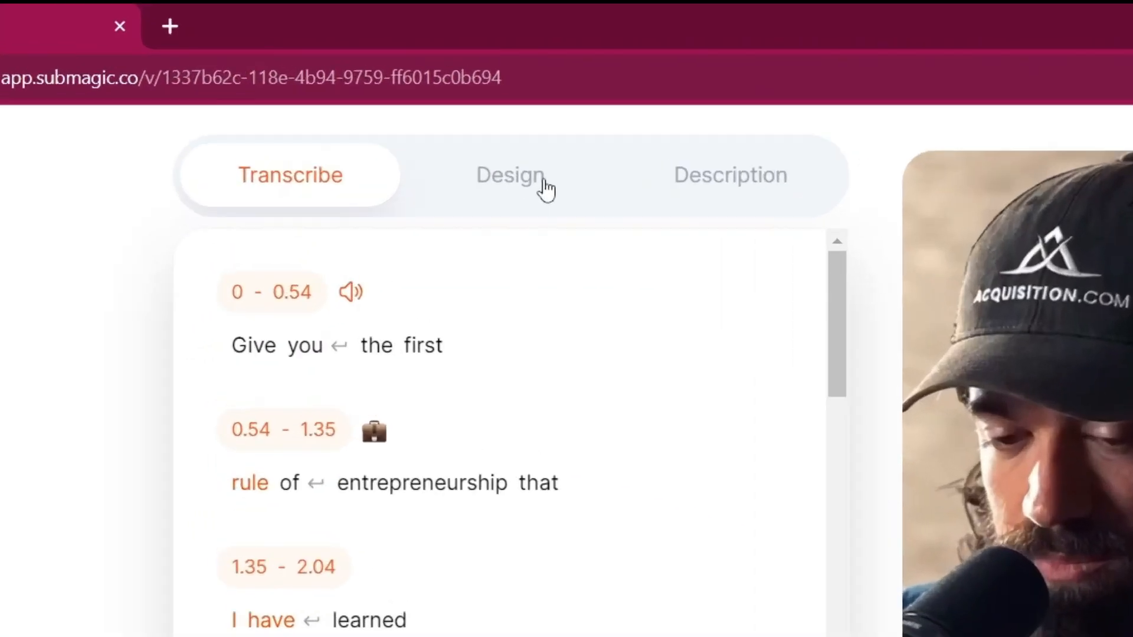
click(580, 205)
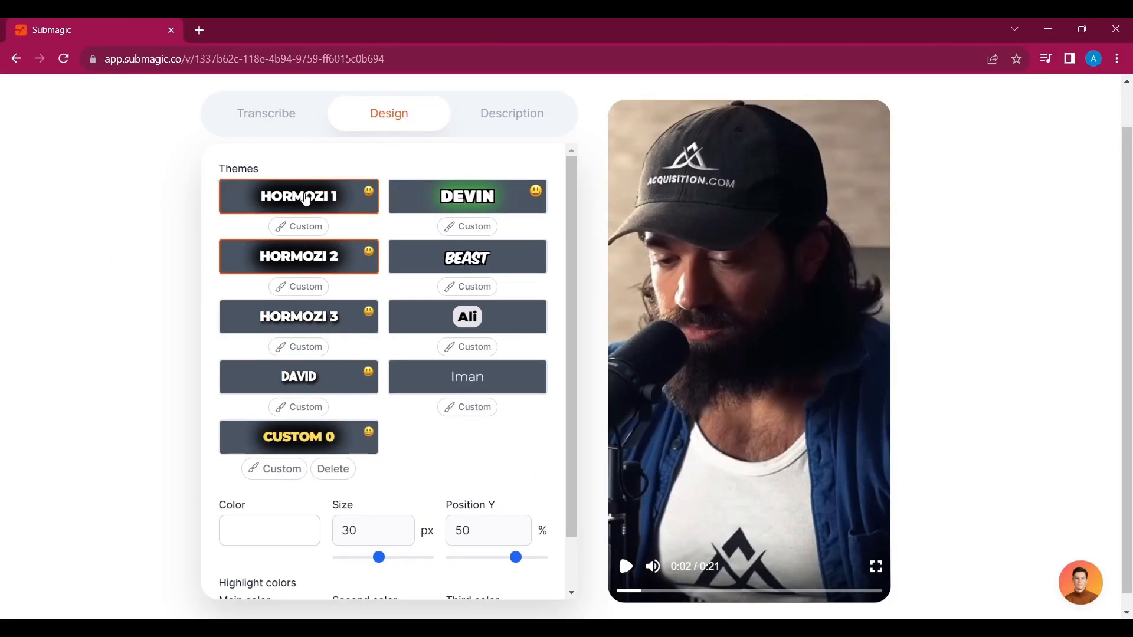
click(284, 375)
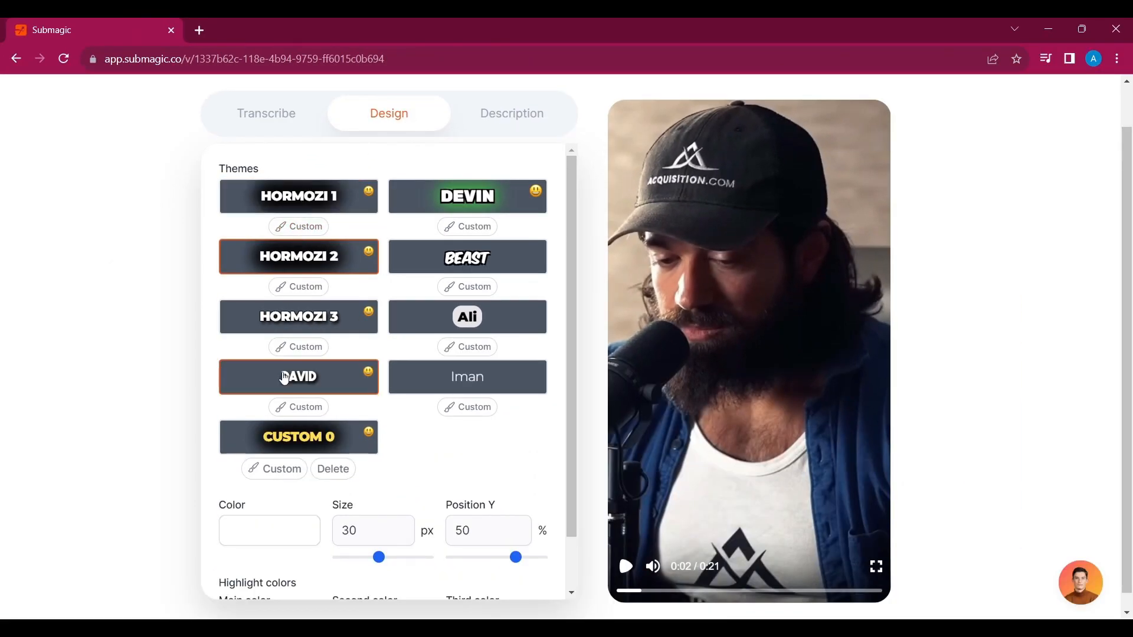
click(451, 207)
click(451, 262)
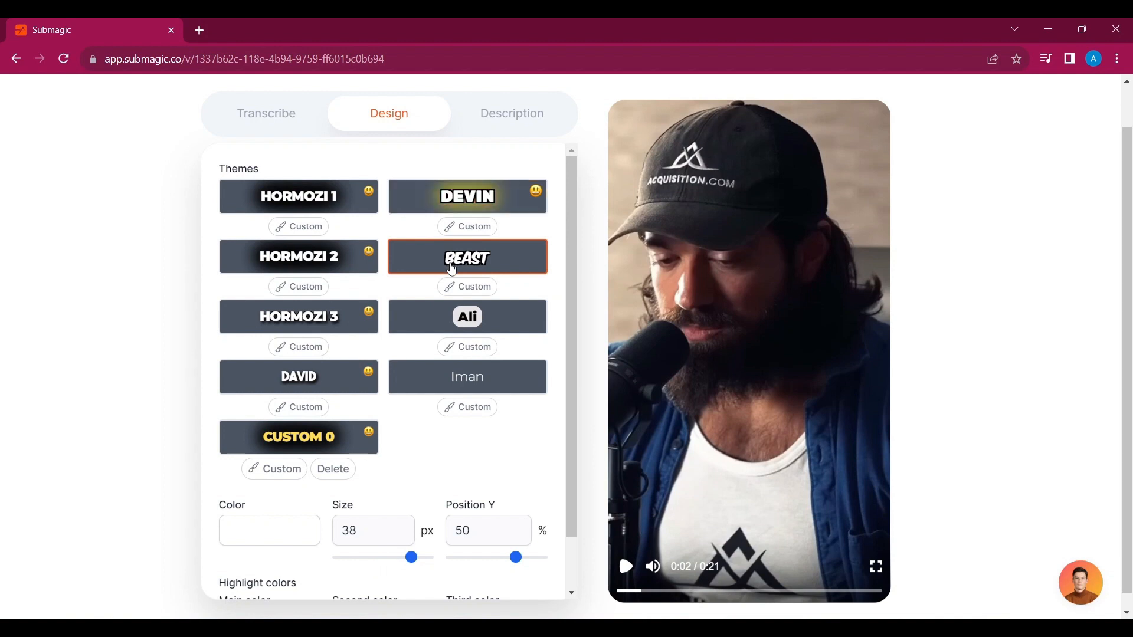
click(444, 320)
click(440, 385)
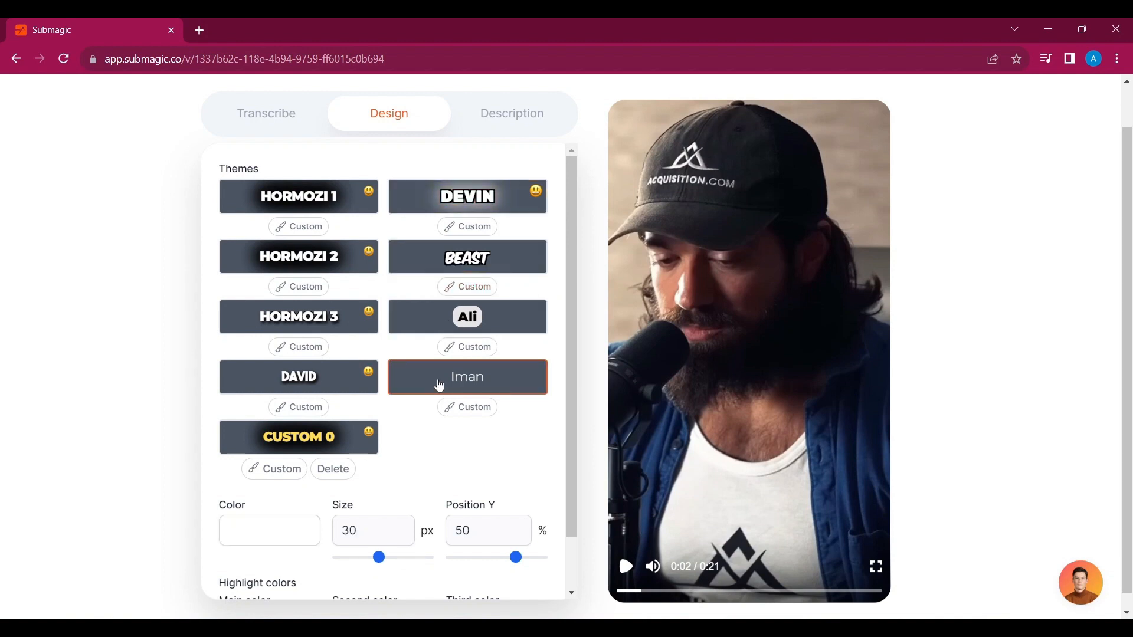
click(438, 319)
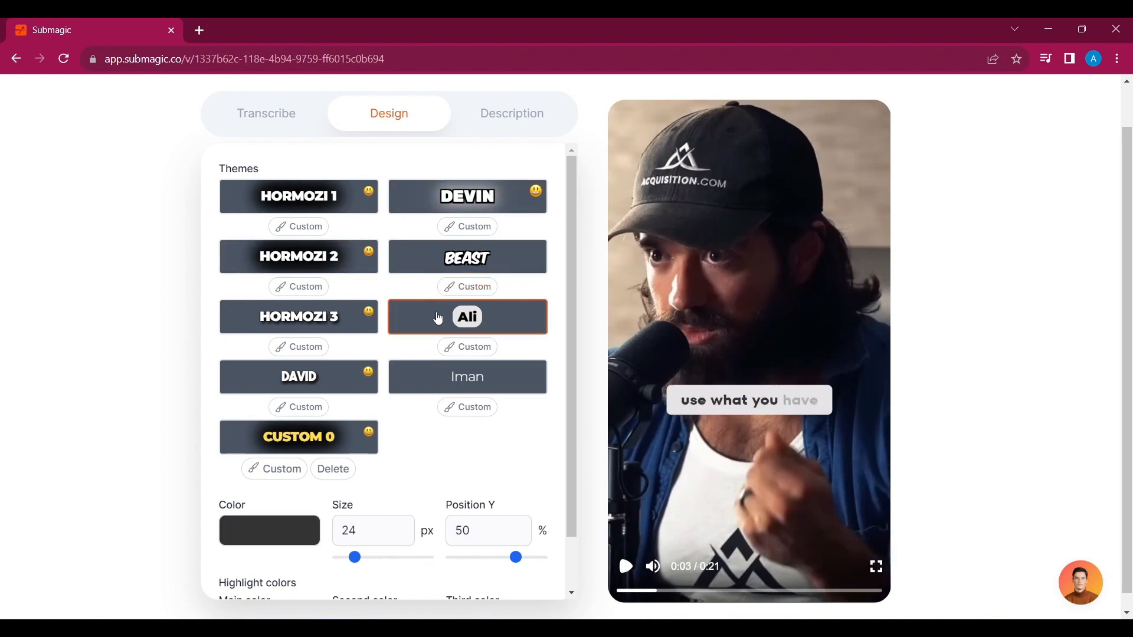
click(462, 266)
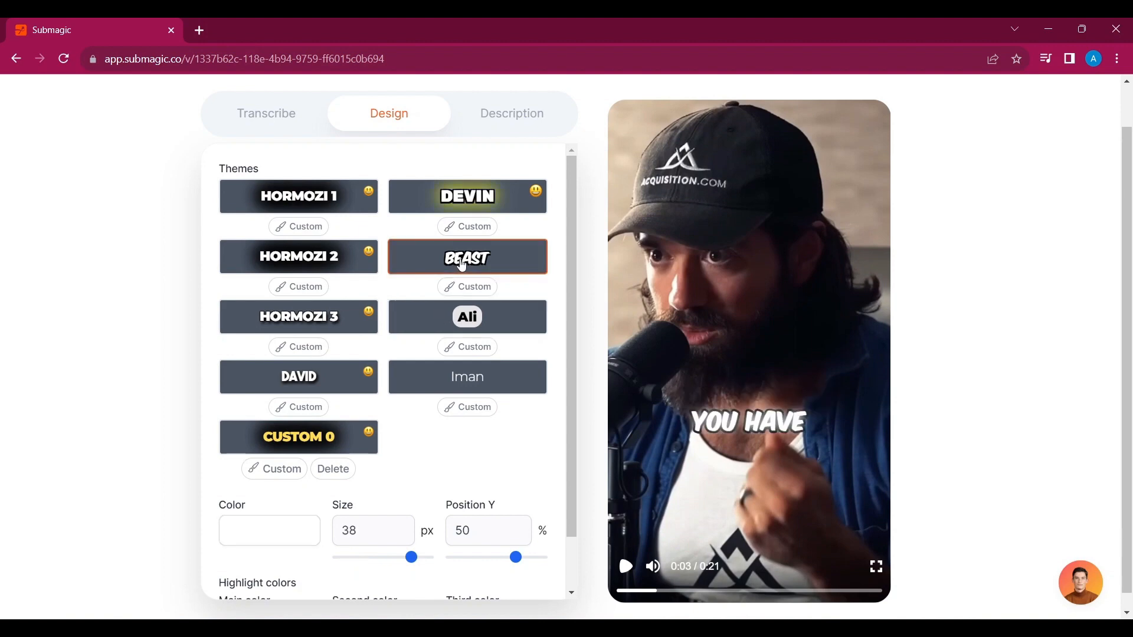
Step: Apply the Hormozi 1 theme and start a custom version of it with the Roboto font family
click(319, 200)
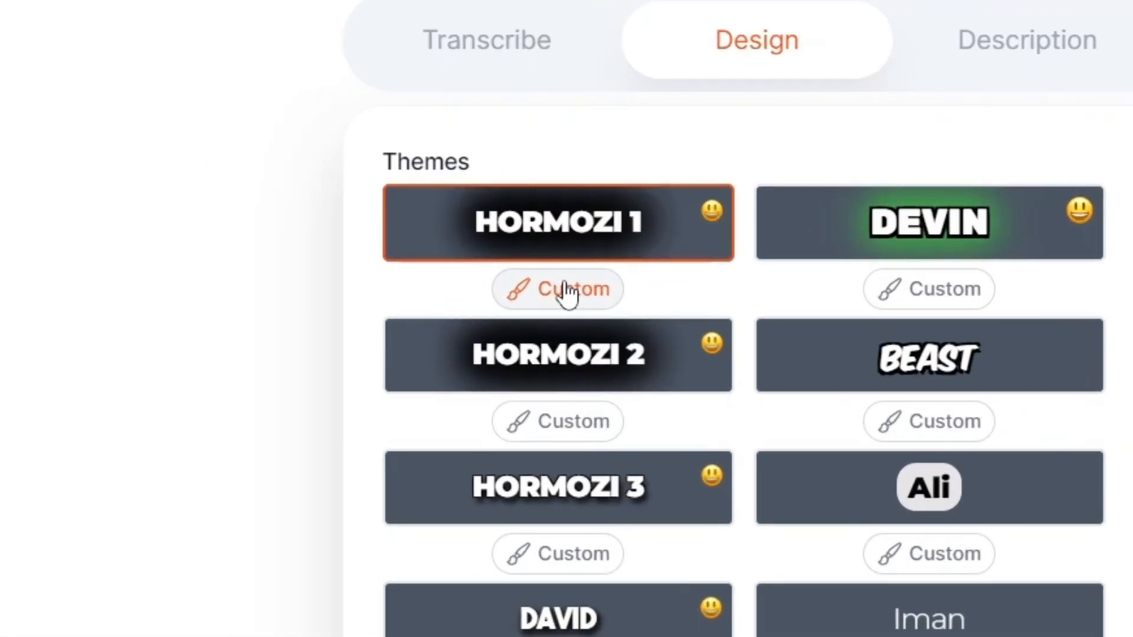
click(302, 227)
click(305, 254)
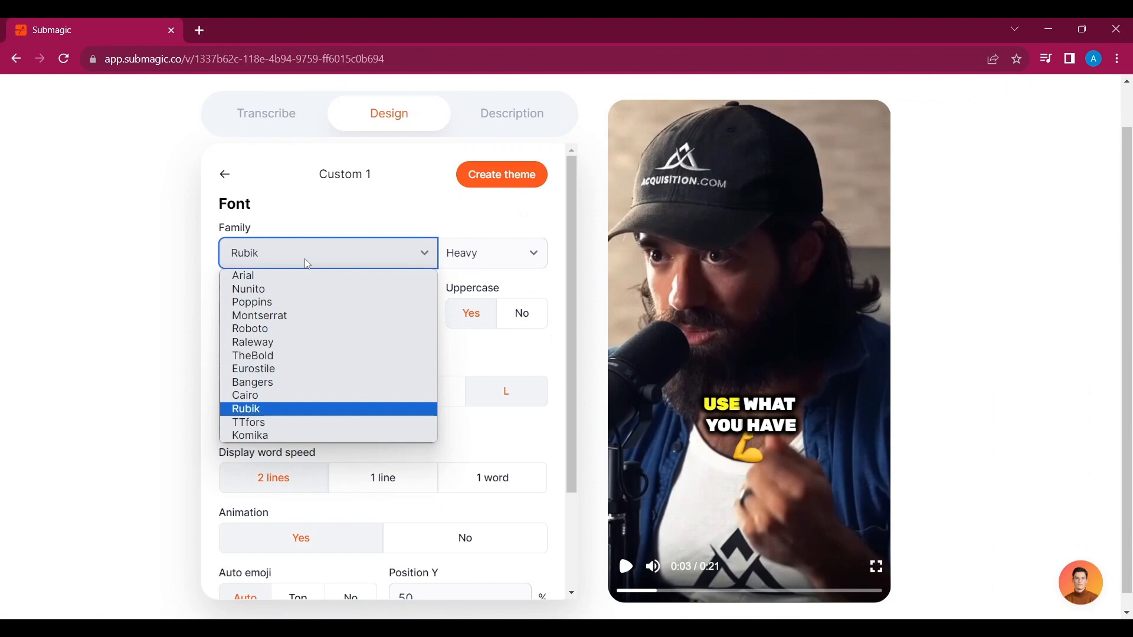
click(270, 337)
Step: Compare the Light and Normal font weights for the custom theme and set the weight to Heavy
click(493, 252)
click(483, 280)
click(480, 255)
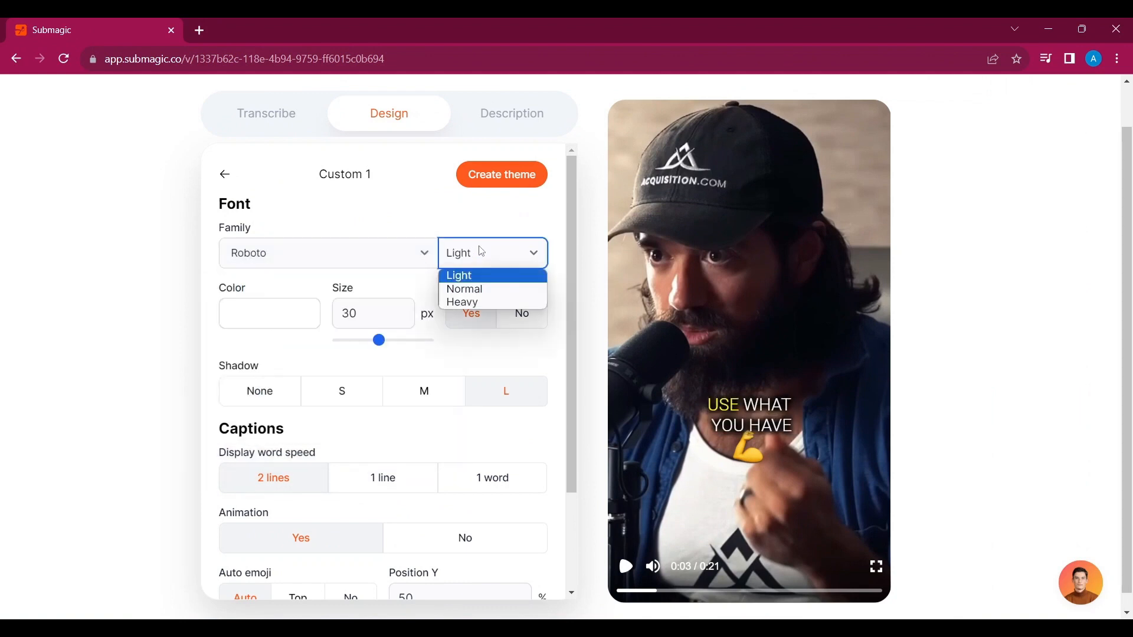
click(474, 289)
click(478, 255)
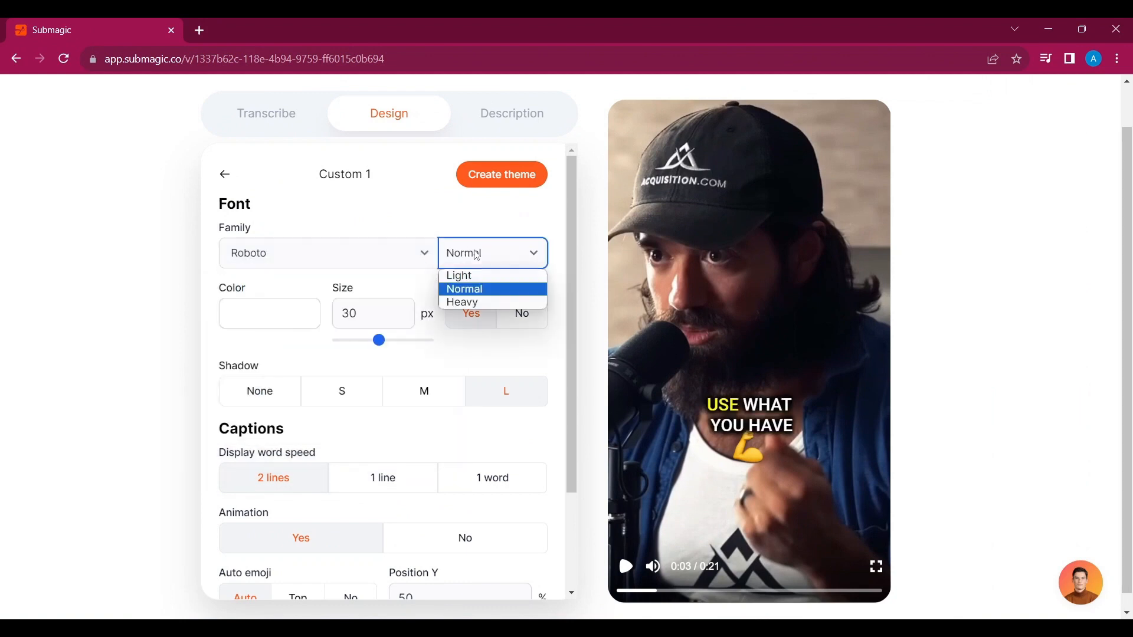
click(486, 302)
Step: Set the caption font size to 34 px and try uppercase off, ending with uppercase on
drag(379, 341, 398, 360)
click(522, 313)
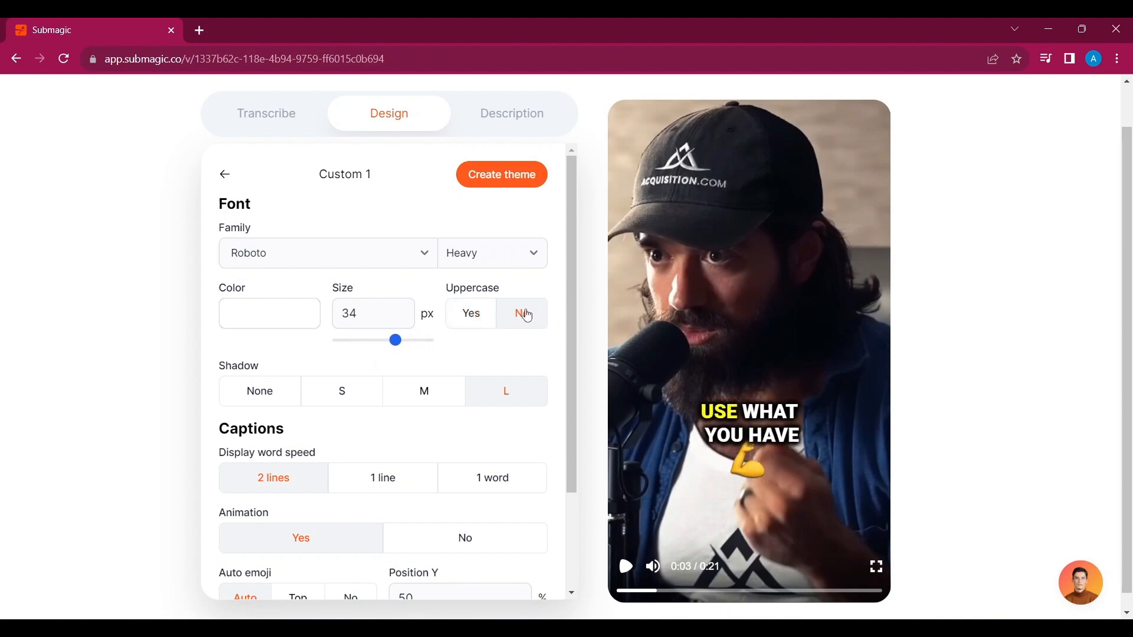
click(475, 323)
Step: Try the None, S and M caption shadow options, ending on L
scroll(275, 380, down, 1)
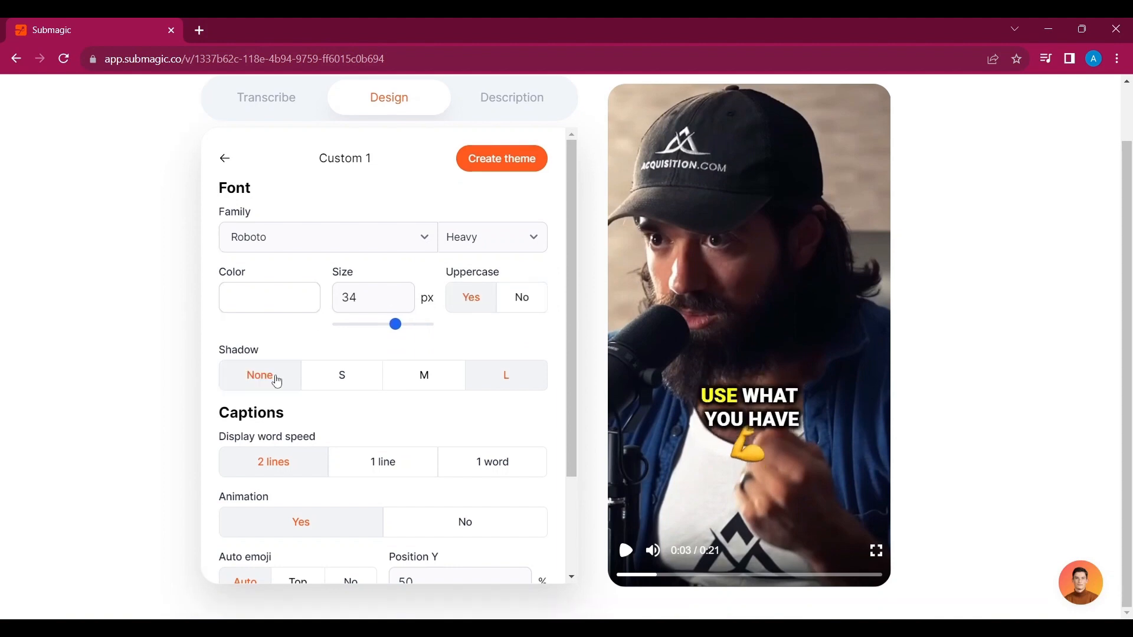
click(278, 382)
click(357, 379)
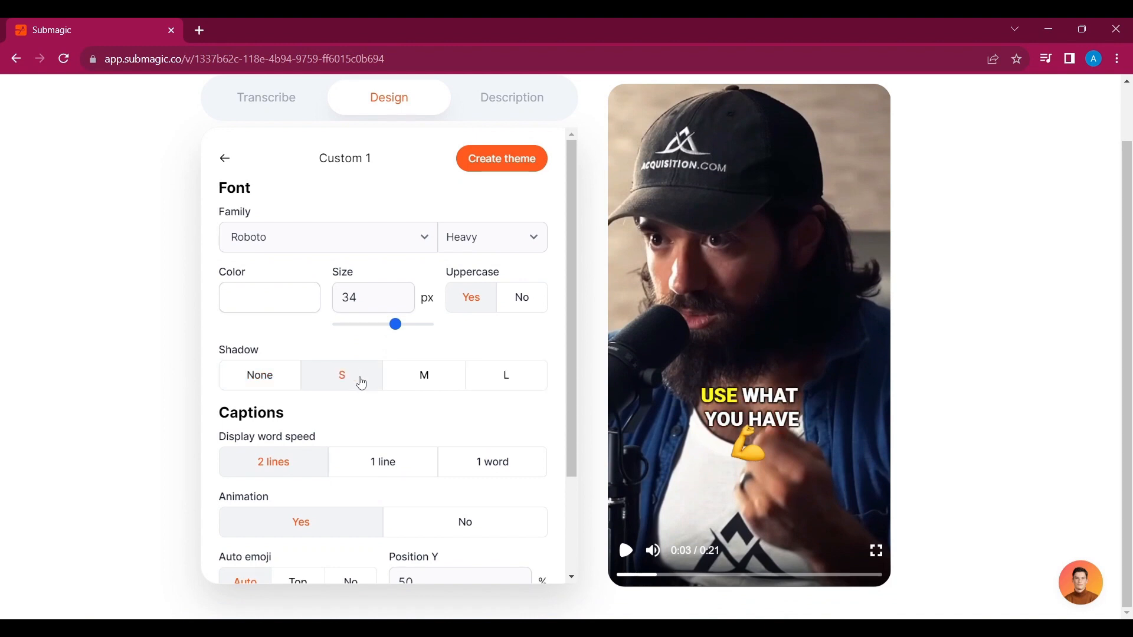
click(425, 376)
click(518, 376)
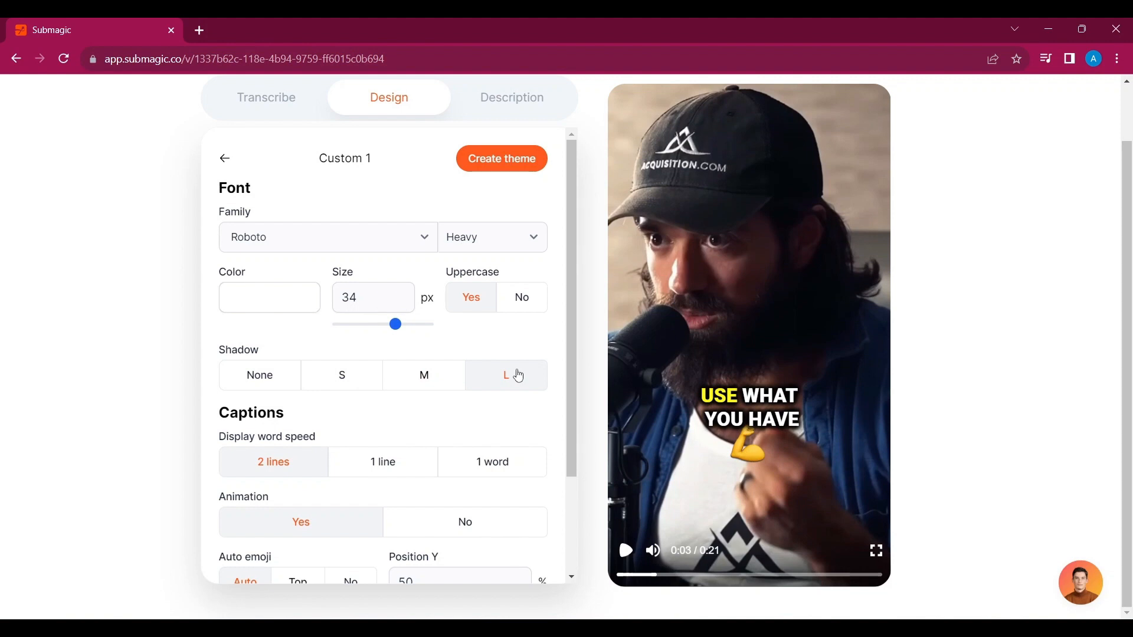
Step: Try the 1 line and 1 word display speeds and animation off, ending on 2 lines with animation on
click(367, 469)
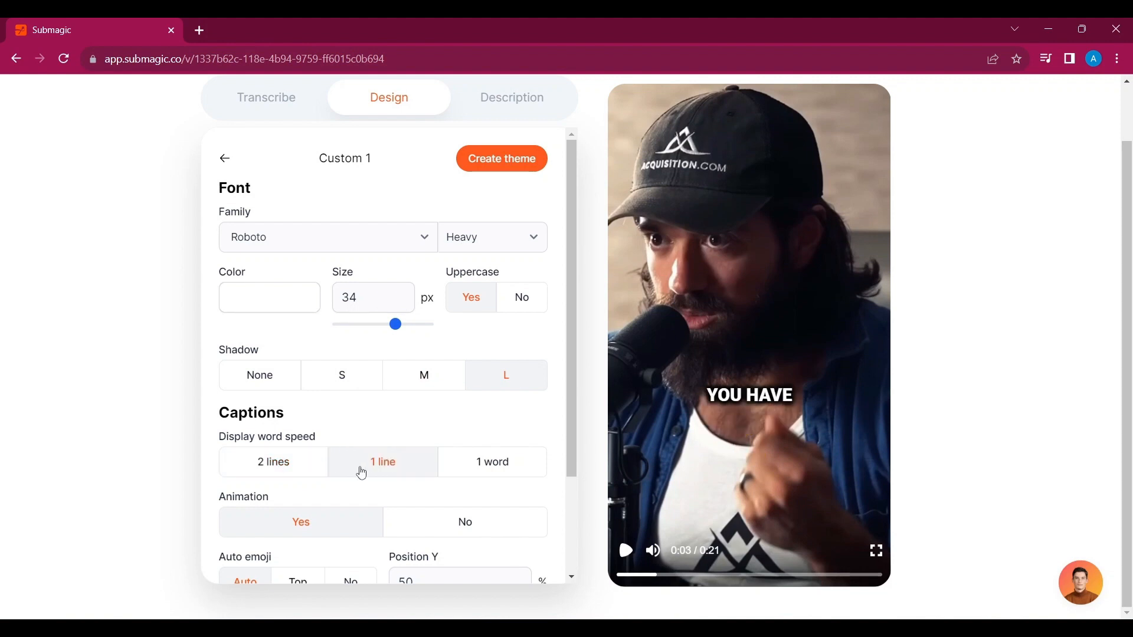
click(495, 466)
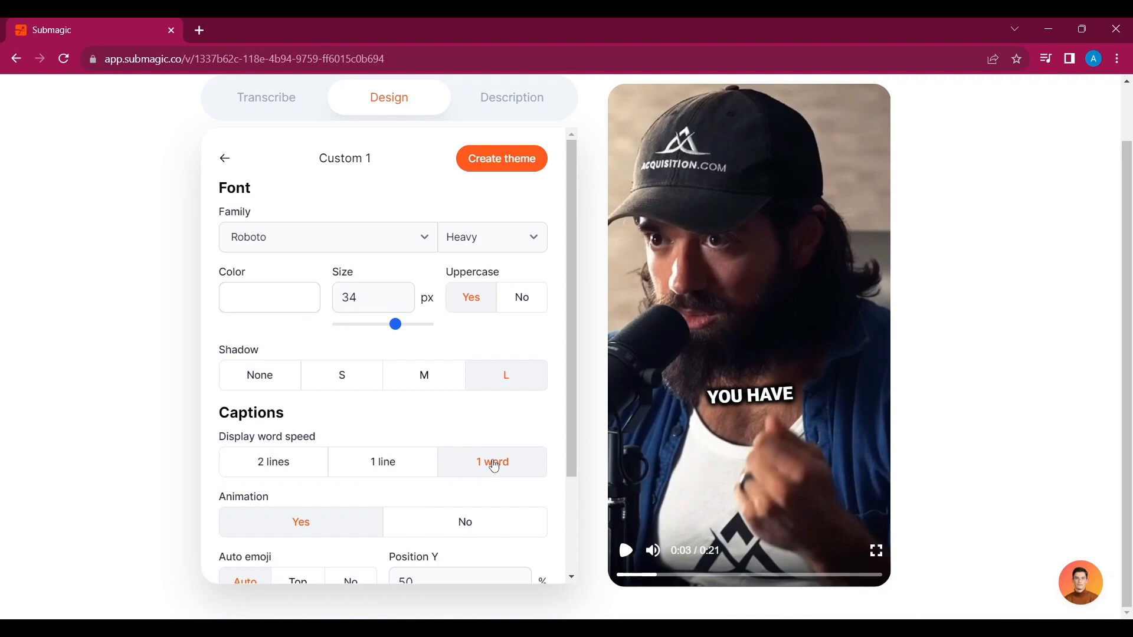
click(265, 457)
scroll(348, 434, down, 2)
click(432, 413)
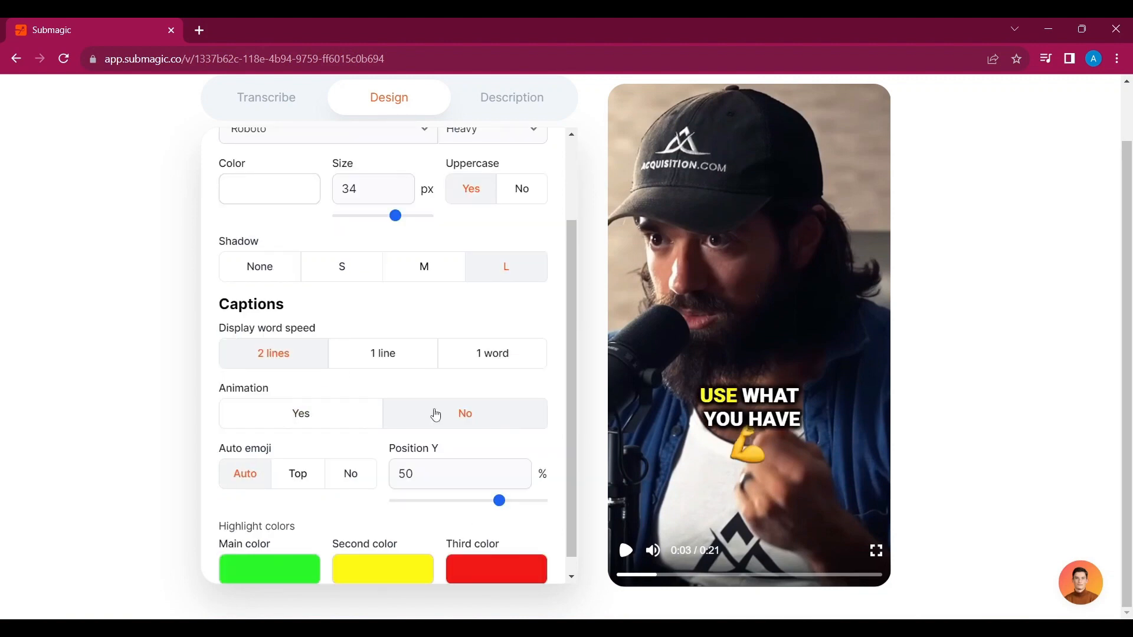
click(319, 413)
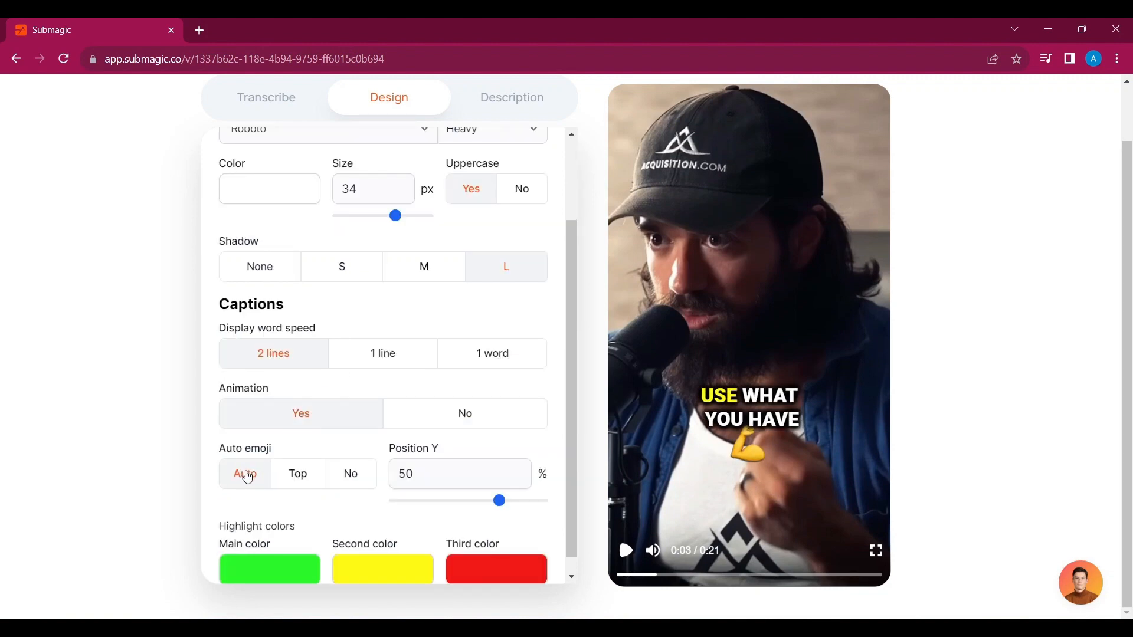
Step: Try the Top auto emoji option, set auto emoji to No, and set the caption Position Y to 51%
click(292, 485)
click(351, 478)
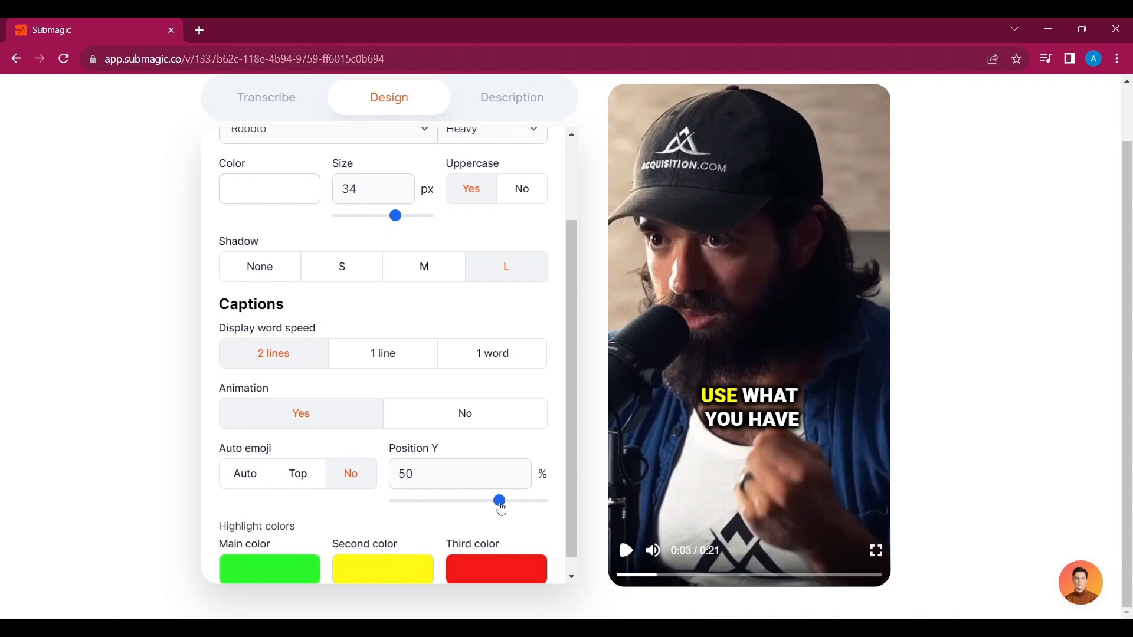
mouse_move(501, 508)
mouse_down()
mouse_move(455, 519)
mouse_move(505, 515)
mouse_up()
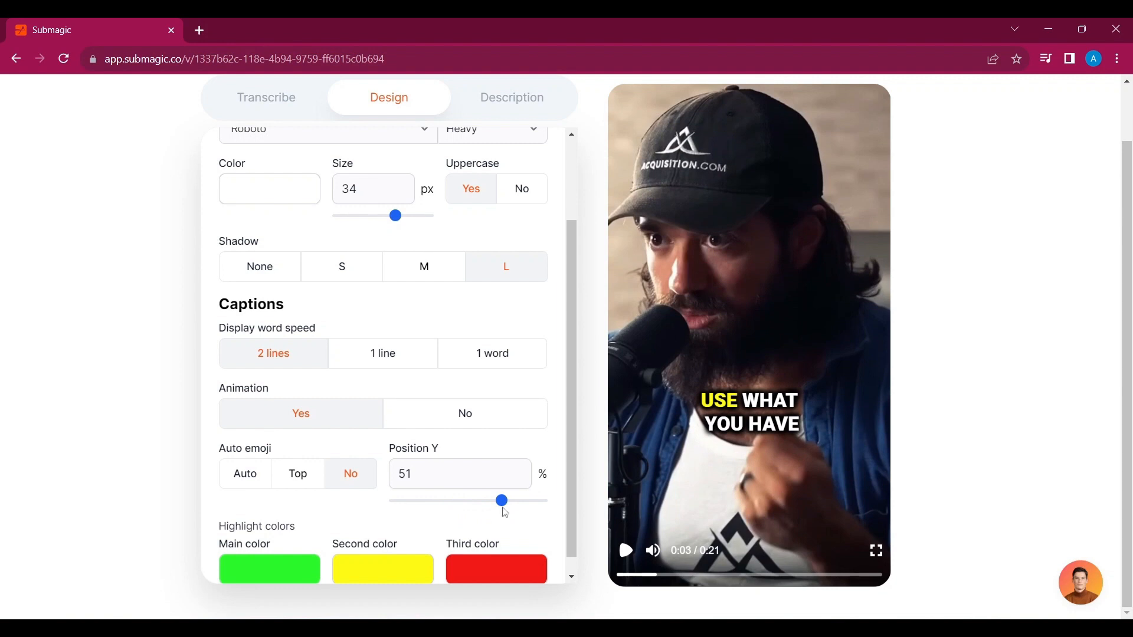
Step: Change the second highlight color of the custom theme to blue
scroll(505, 513, down, 1)
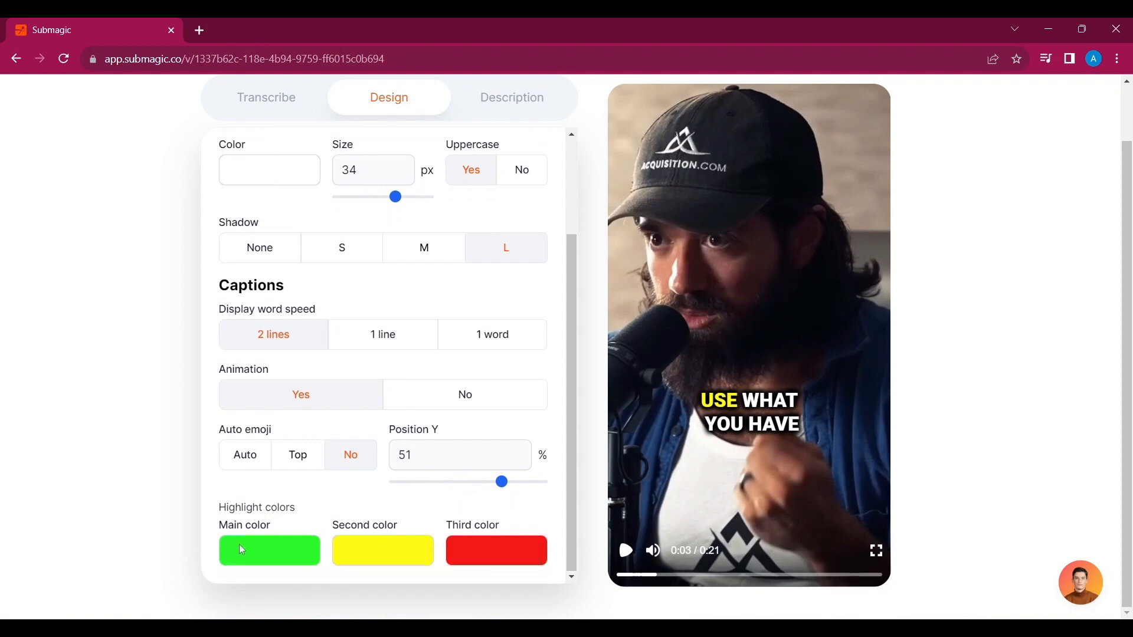
click(389, 550)
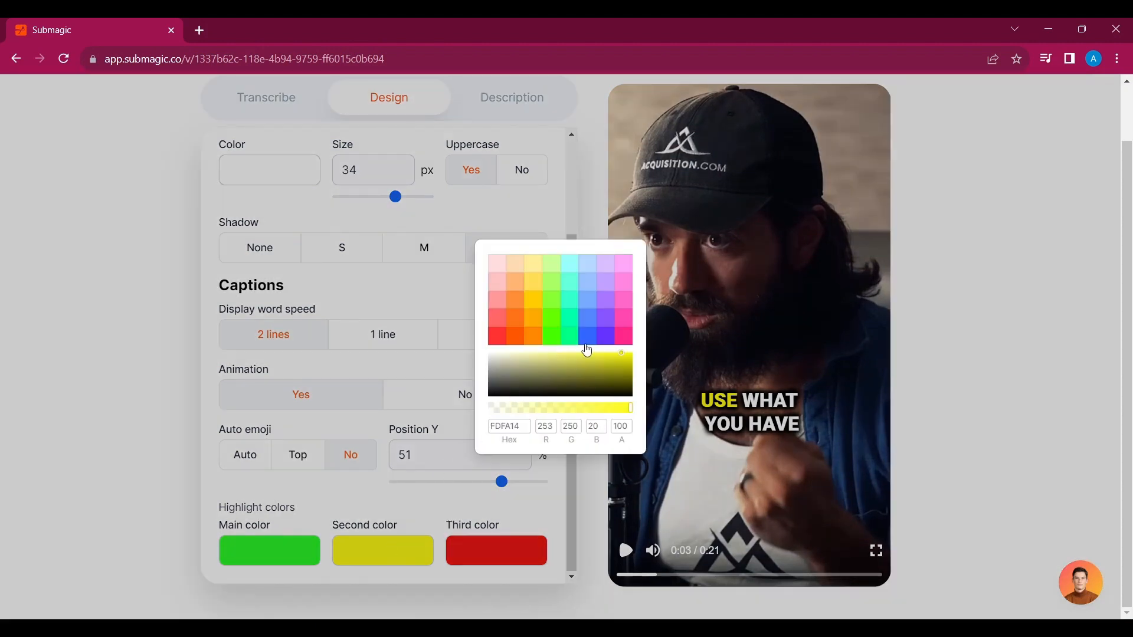
click(588, 336)
click(524, 508)
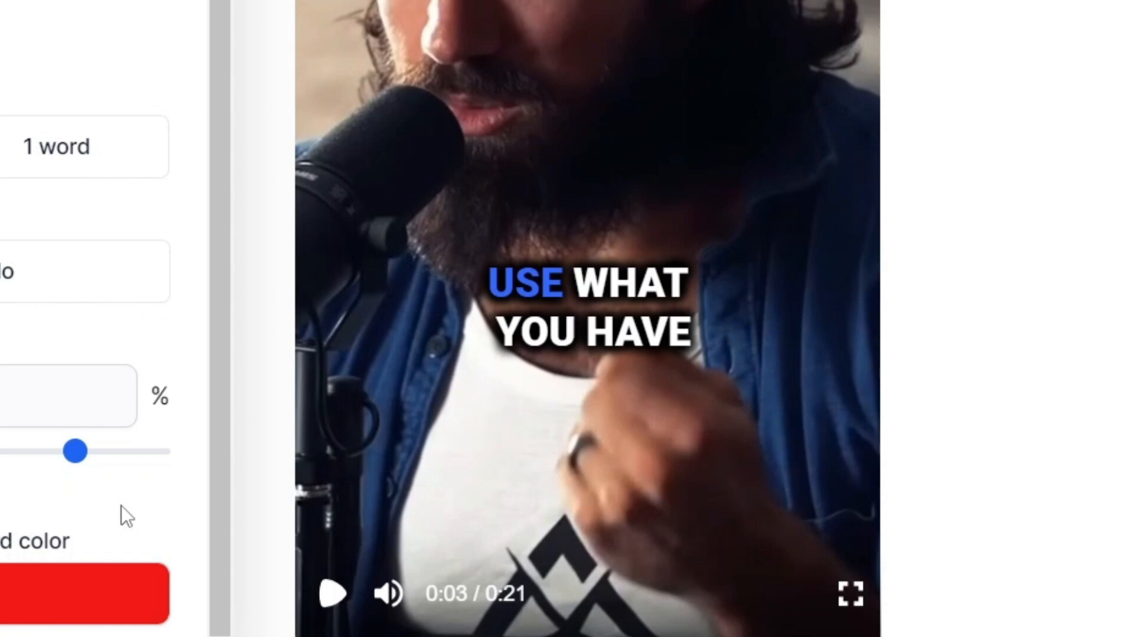
Step: Create the custom caption theme from the current design settings
scroll(121, 505, up, 2)
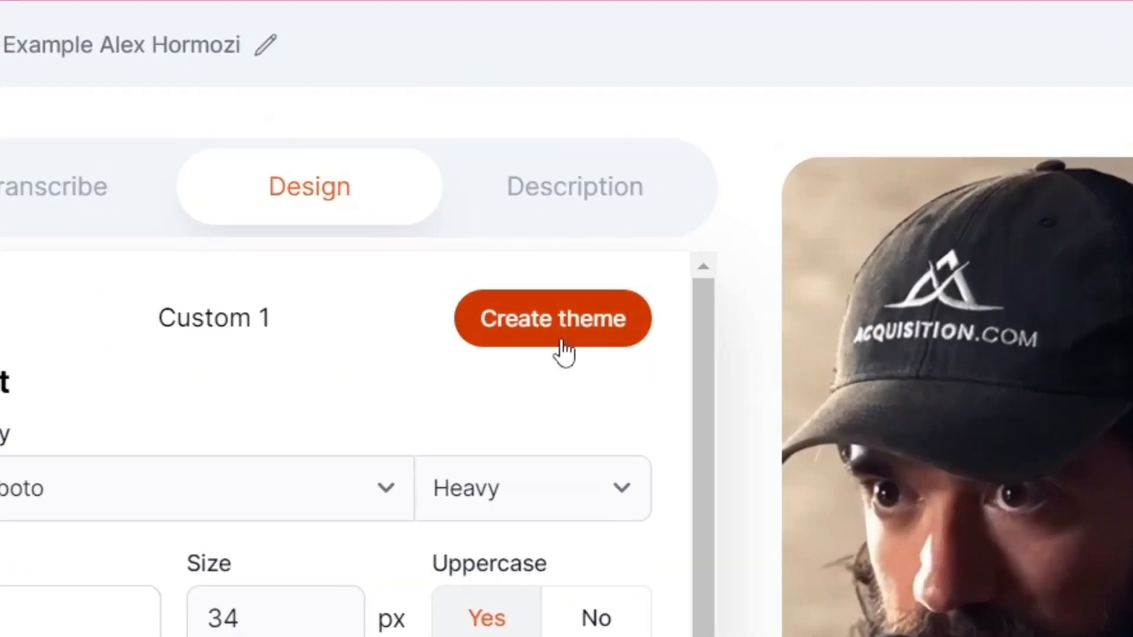
click(507, 259)
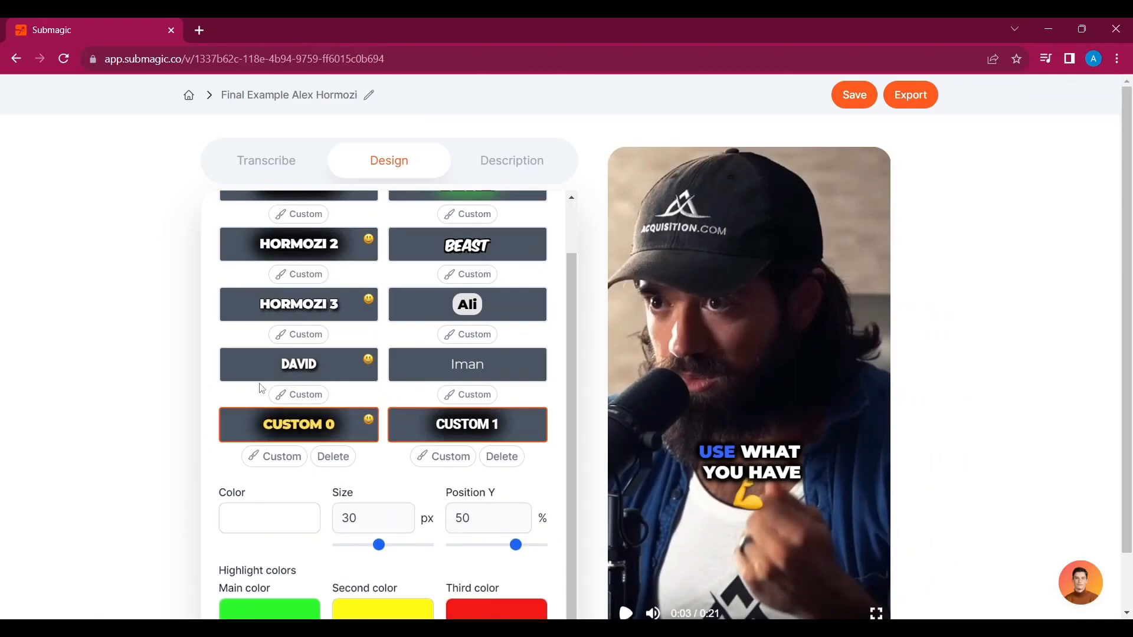
Step: Apply the Hormozi 3 caption template and set its size to 38 px and Position Y to 45%
click(306, 311)
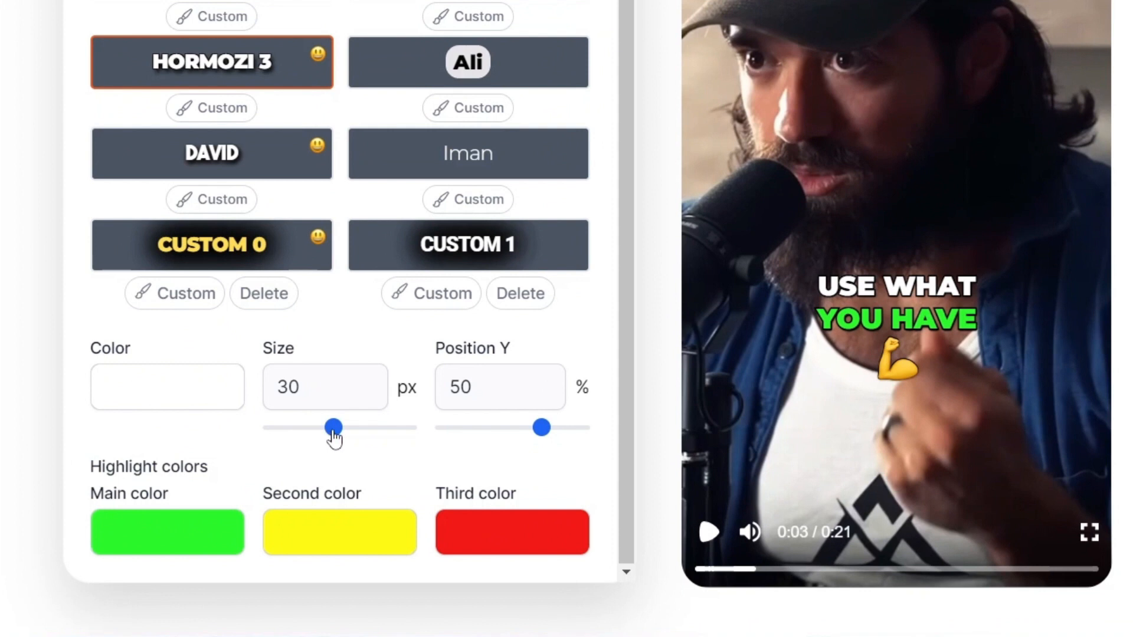
drag(332, 434, 384, 435)
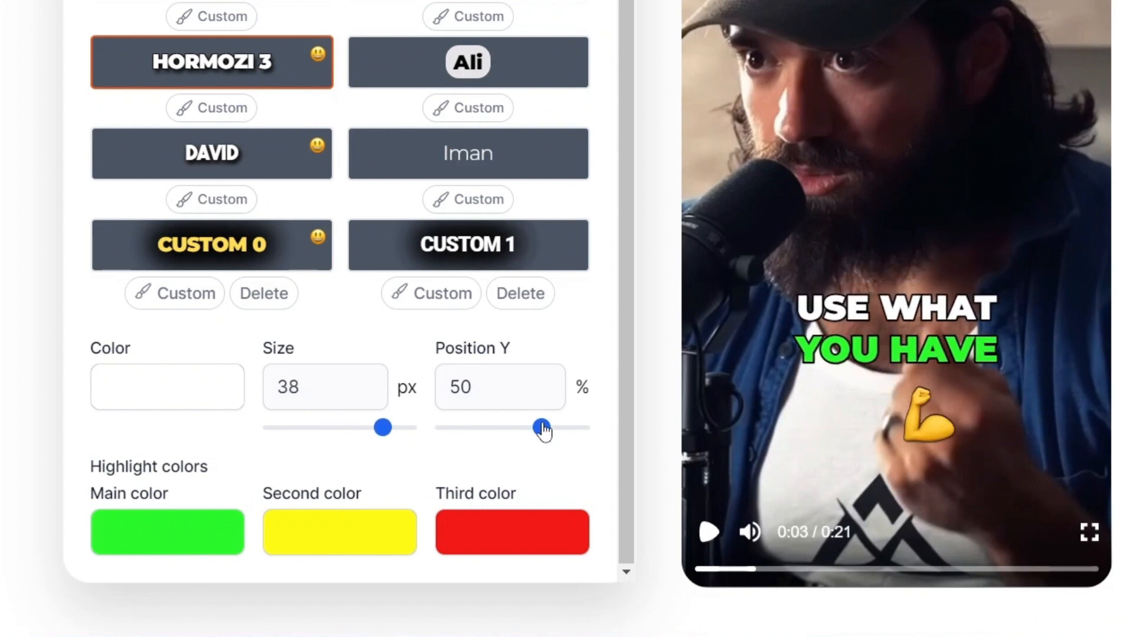
mouse_move(547, 430)
mouse_down()
mouse_move(488, 438)
mouse_move(570, 435)
mouse_move(534, 448)
mouse_up()
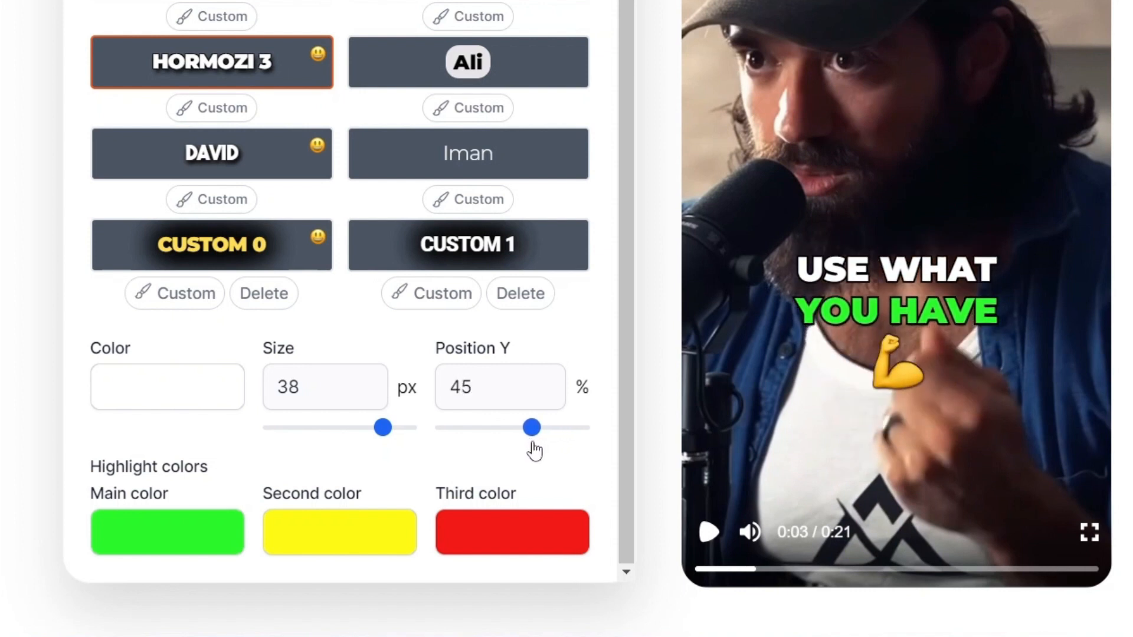
Step: Set the highlight colors to red FF3333 for main, orange for second and pale yellow FFEE99 for third
click(178, 541)
click(509, 216)
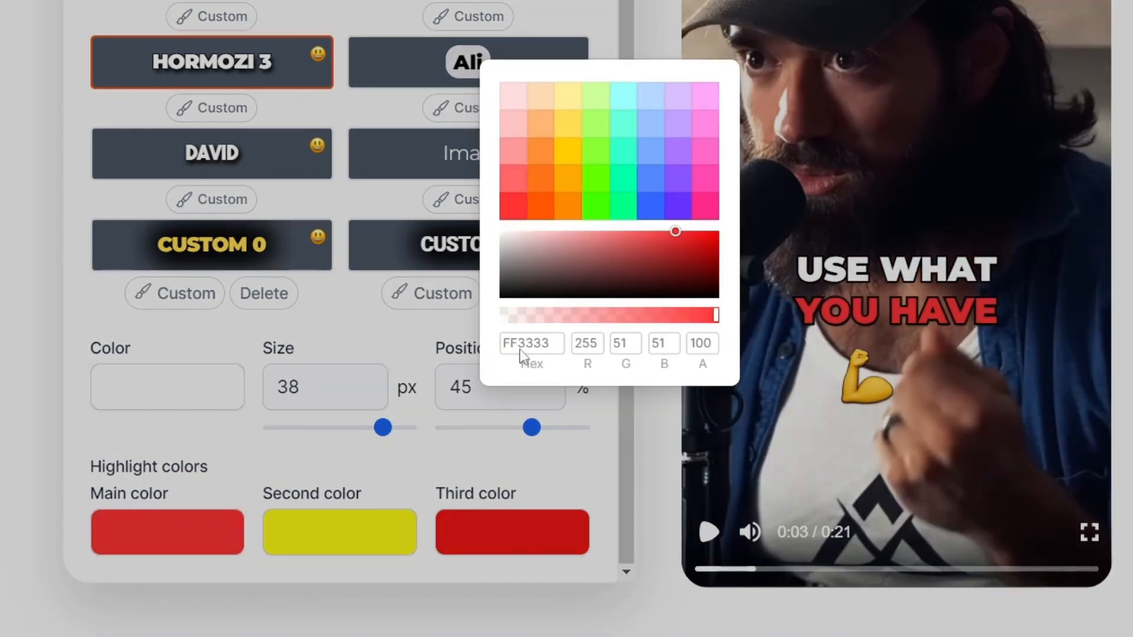
click(468, 452)
click(345, 536)
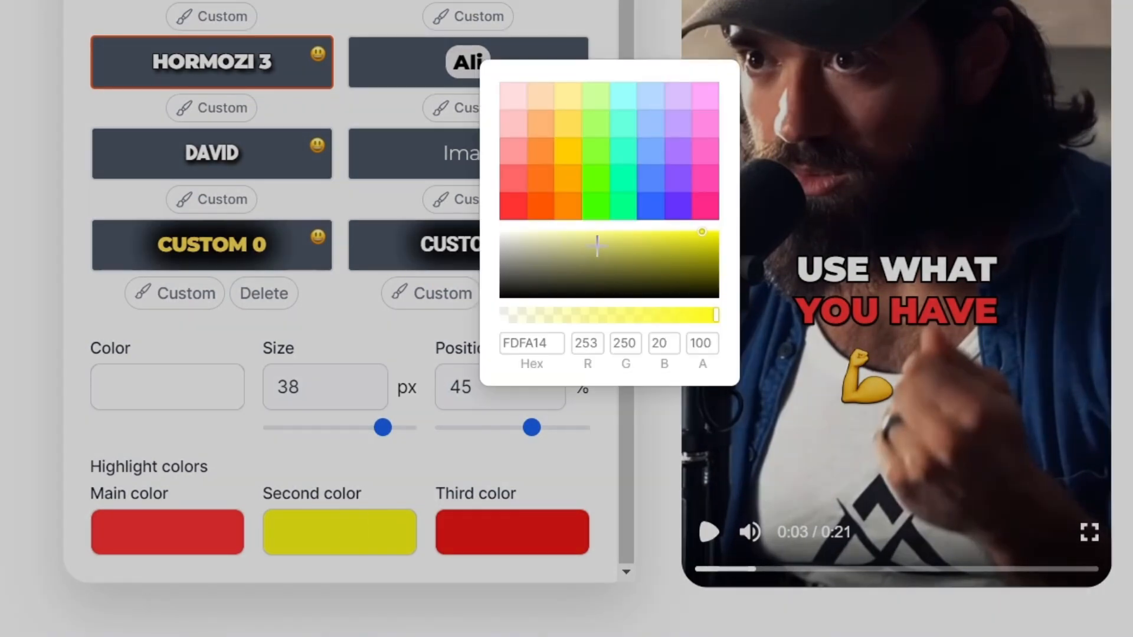
click(574, 214)
click(495, 484)
click(499, 518)
click(568, 96)
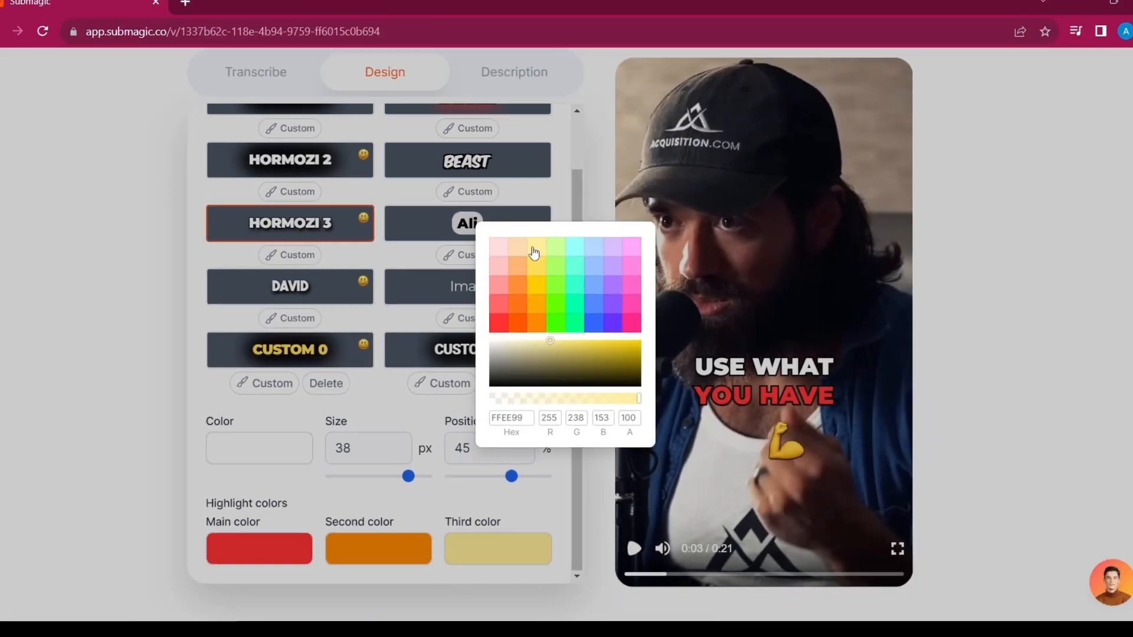
click(101, 414)
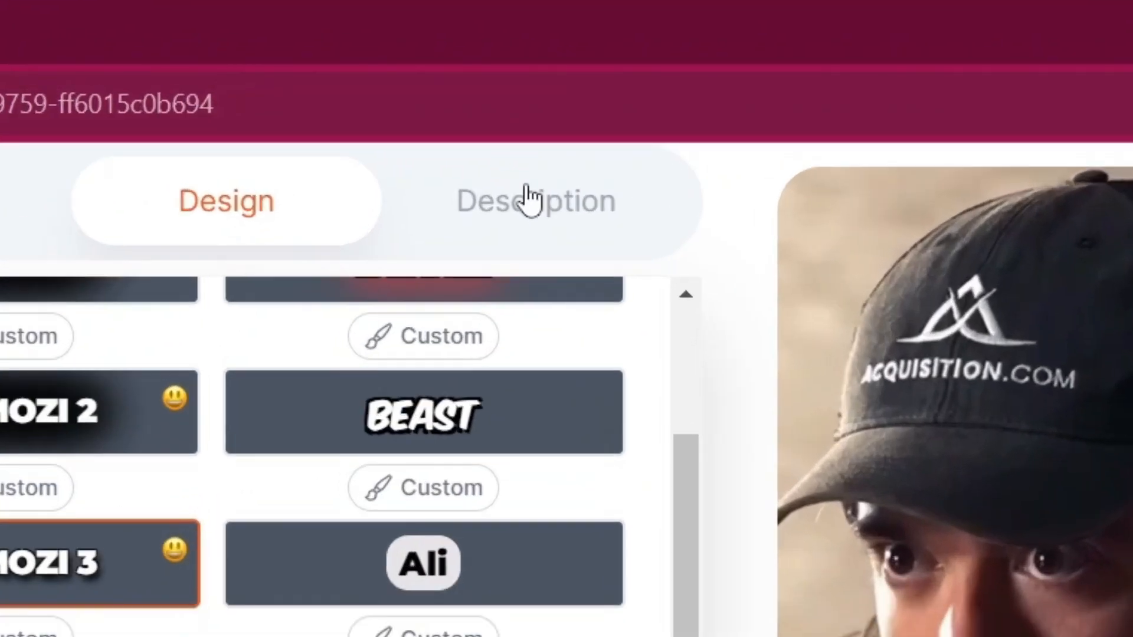
Step: Generate the AI description and hashtags for the video and review the text
click(508, 97)
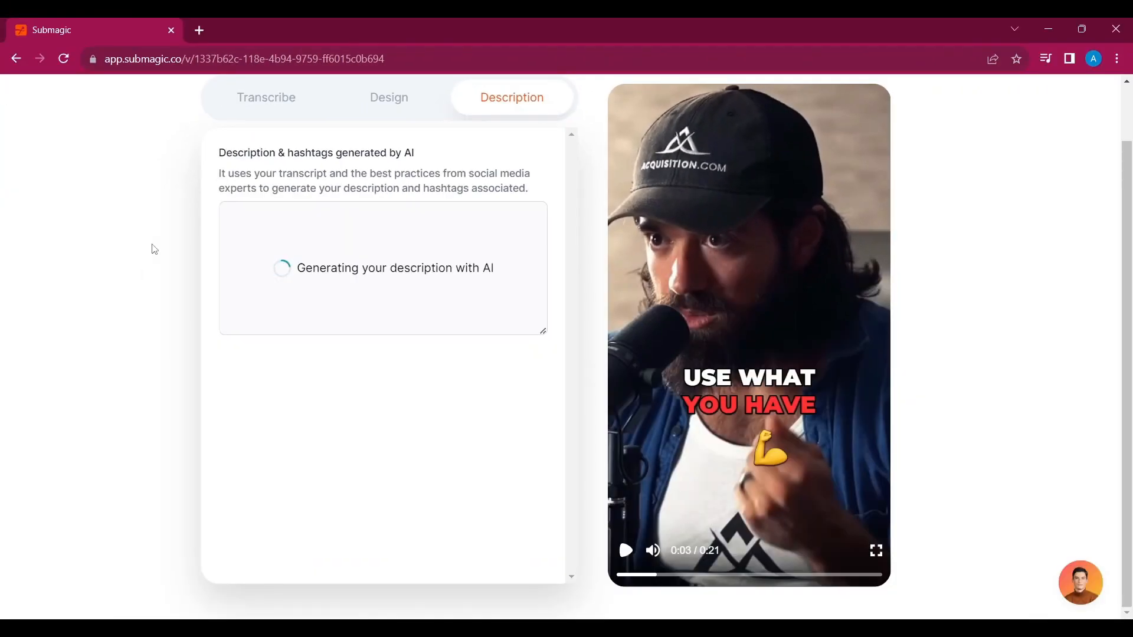
scroll(154, 249, up, 1)
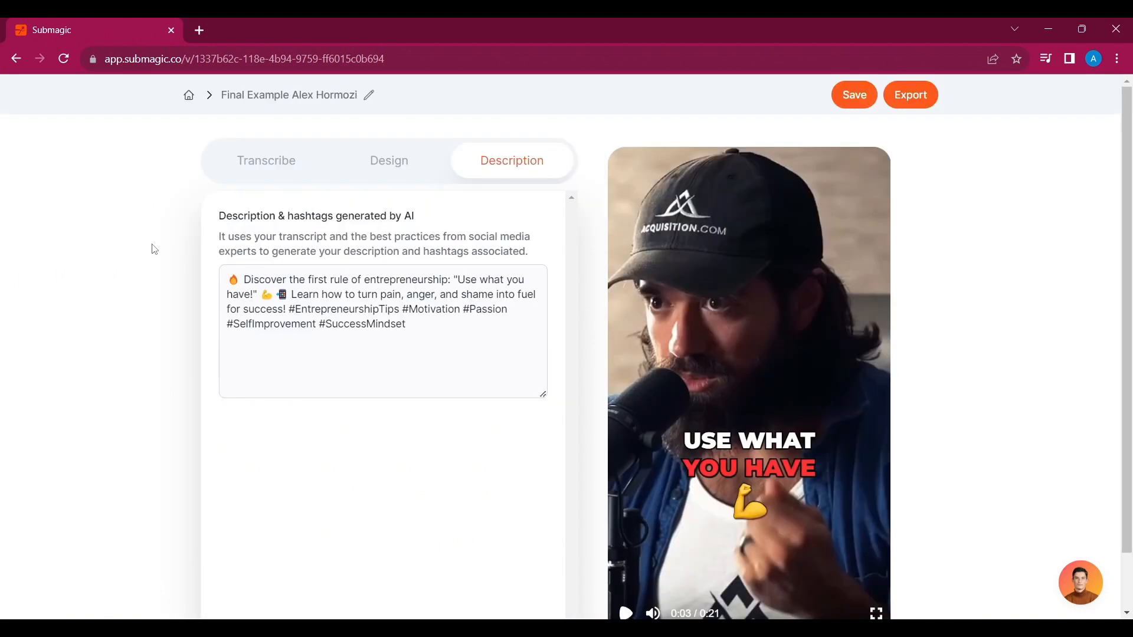
scroll(937, 207, down, 1)
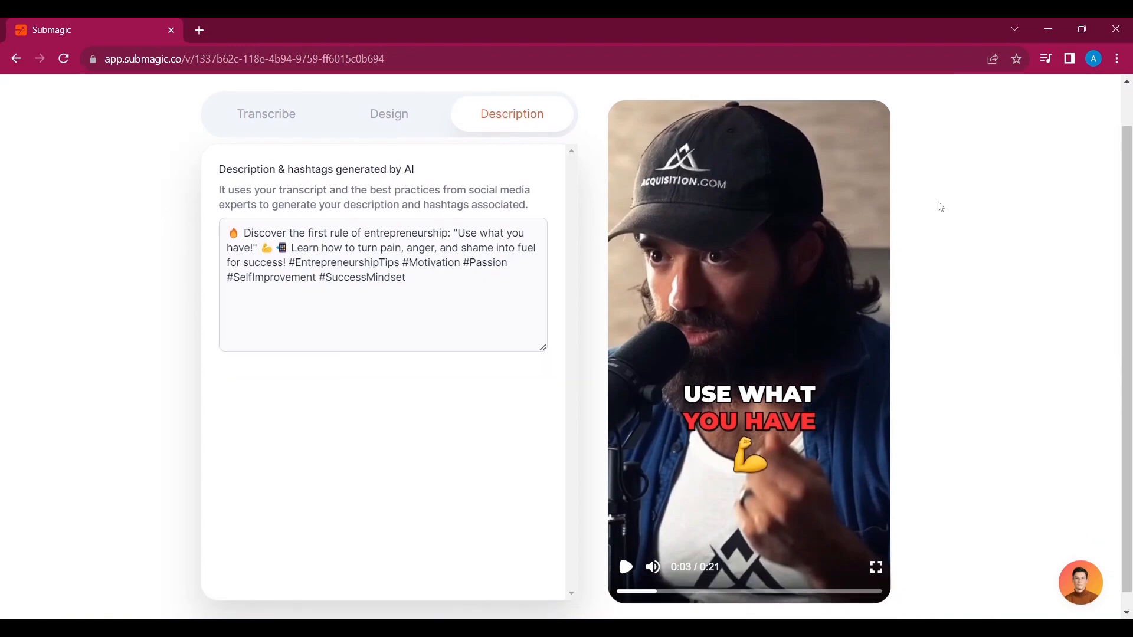
Step: Save the project and start exporting the captioned video
scroll(941, 207, up, 1)
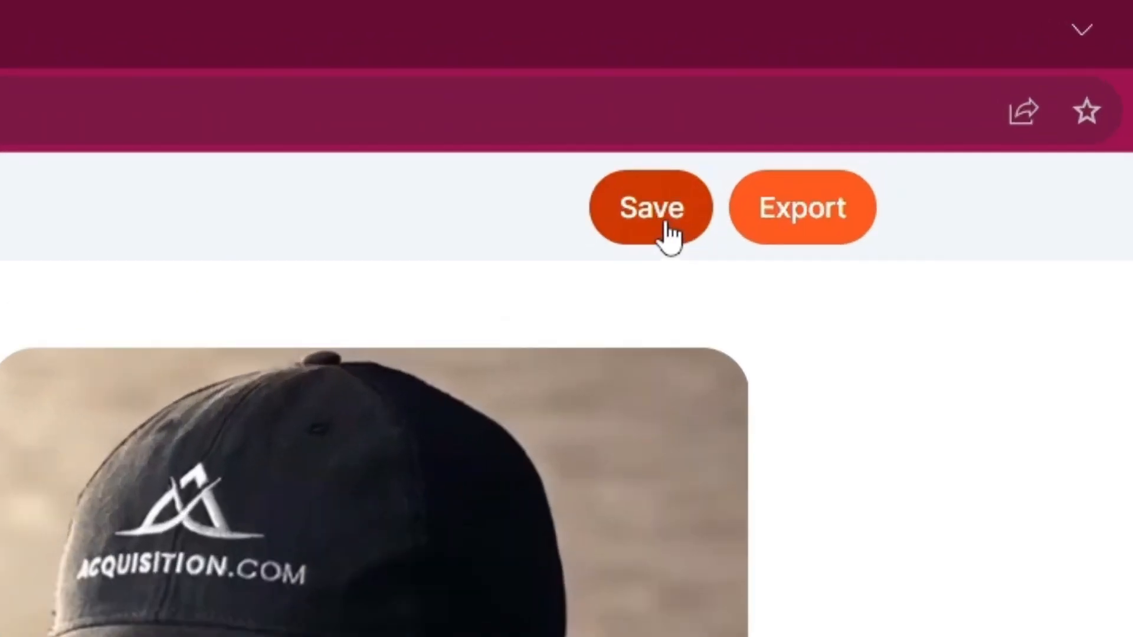
click(863, 100)
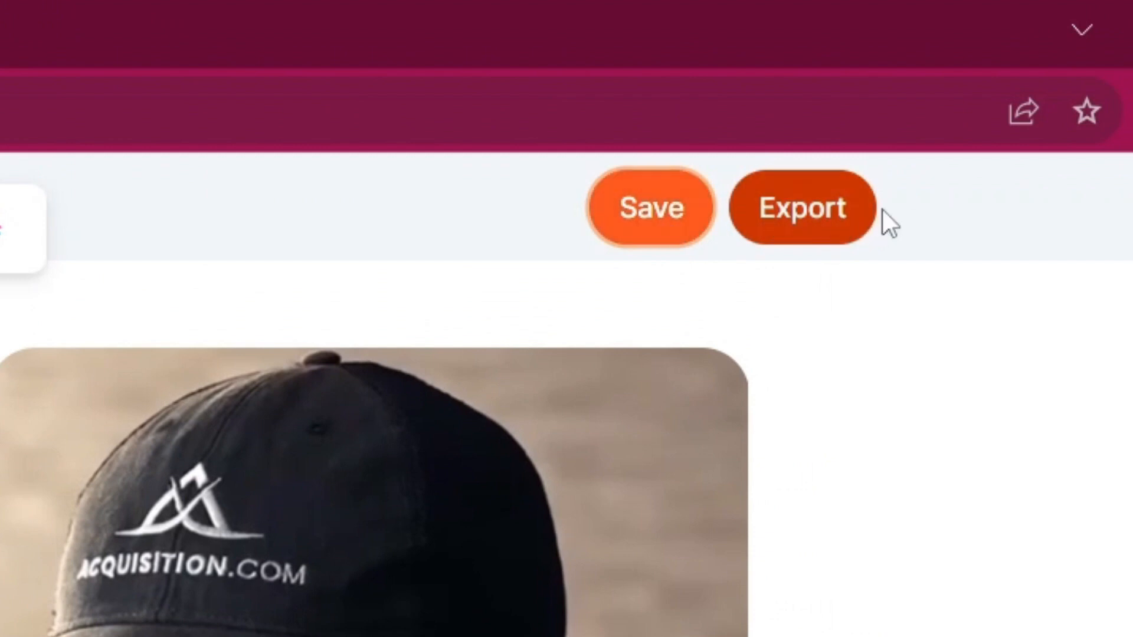
click(828, 224)
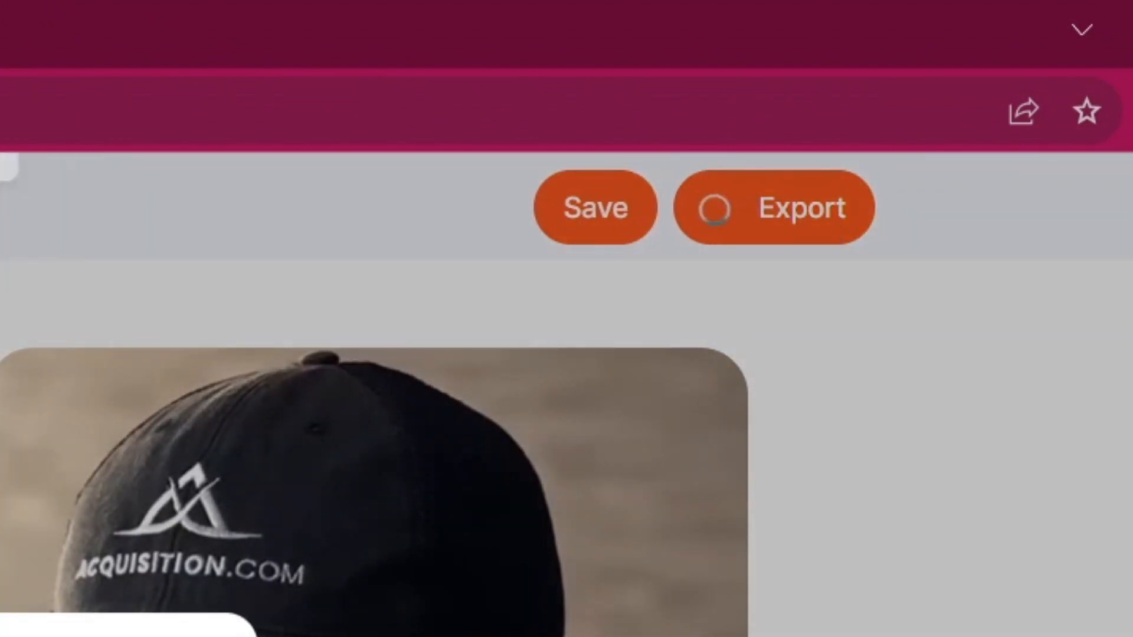